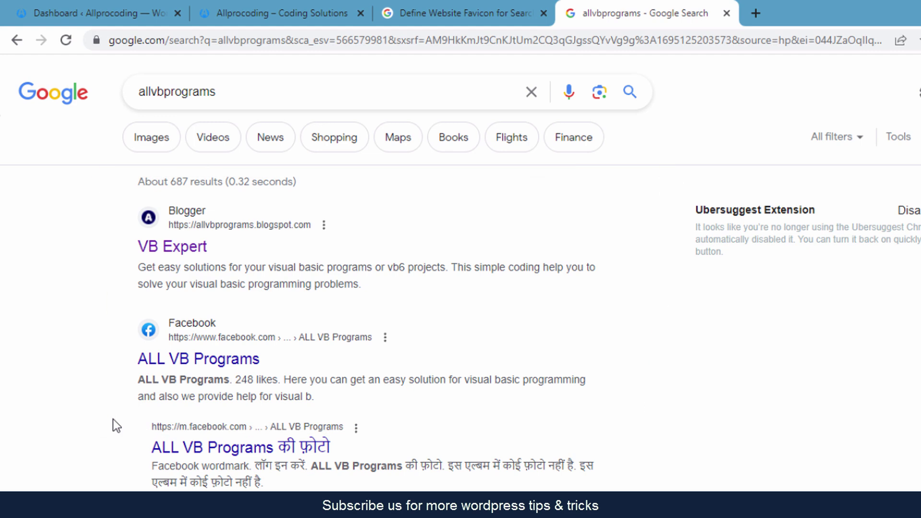
View the WordPress dashboard and the Allprocoding front page in their open browser pages
{"action": "left_click", "coordinate": [104, 13]}
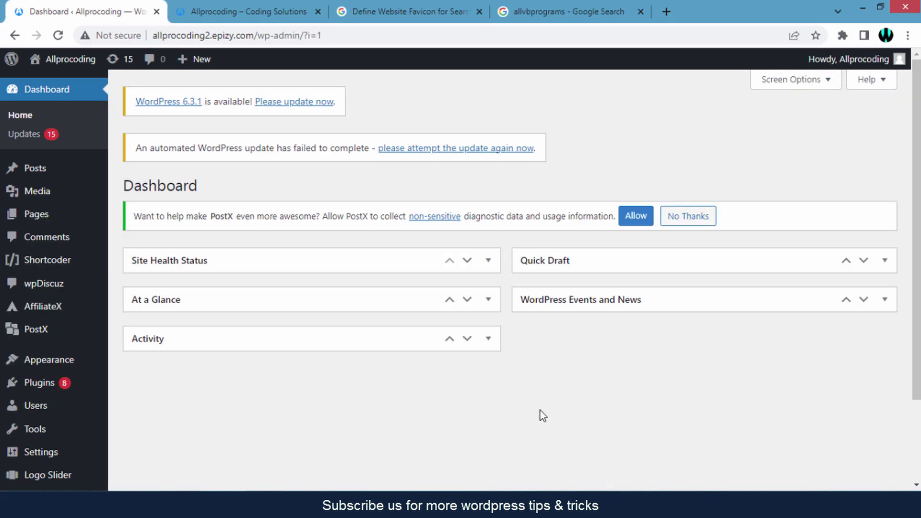
{"action": "left_click", "coordinate": [243, 18]}
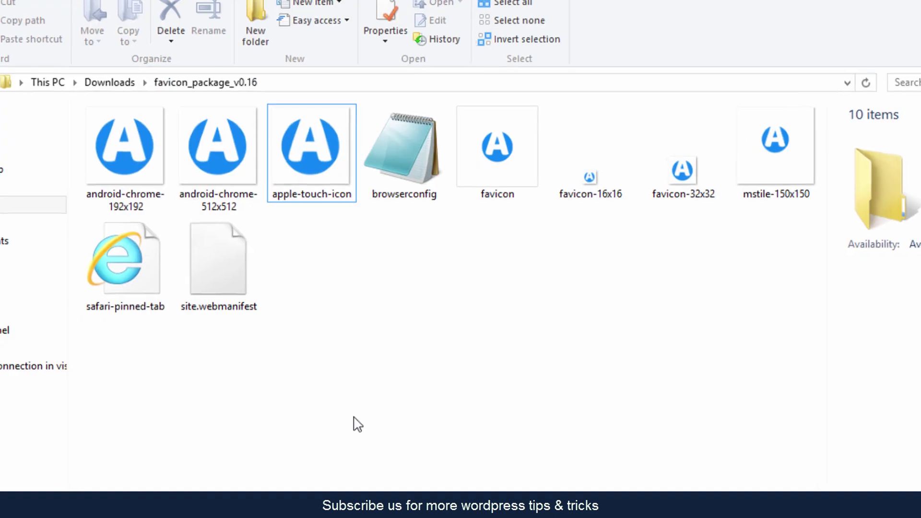
Look over the generated icon files in the favicon_package_v0.16 folder, including the android-chrome, favicon and favicon-16x16 images
{"action": "left_click", "coordinate": [241, 172]}
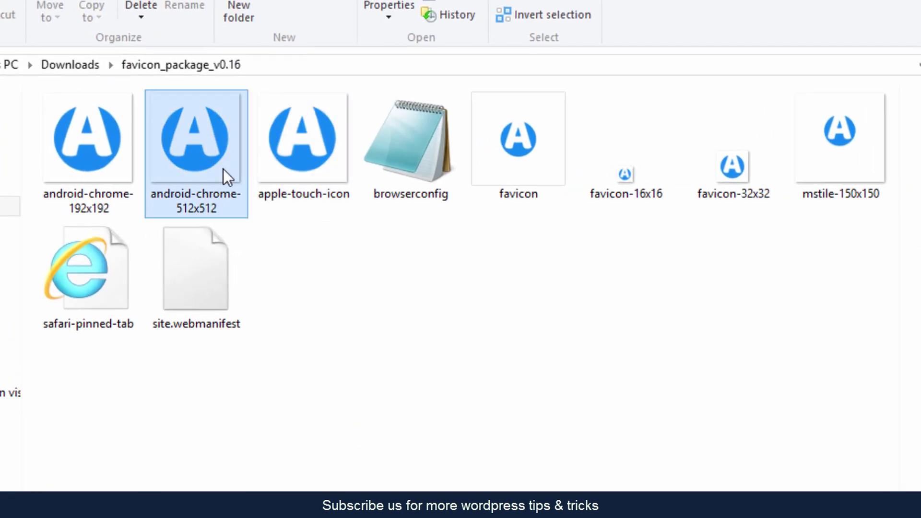
{"action": "left_click", "coordinate": [158, 153], "text": "ctrl"}
{"action": "left_click", "coordinate": [128, 146]}
{"action": "left_click", "coordinate": [514, 183]}
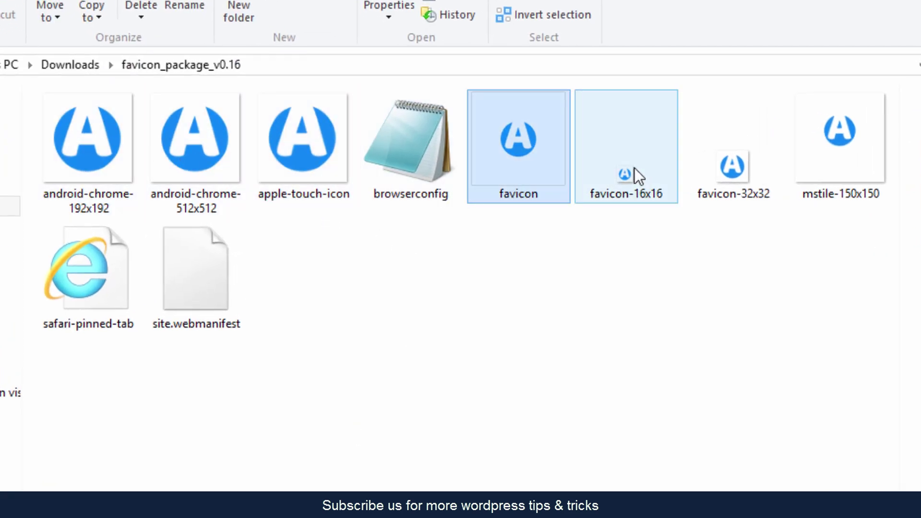
{"action": "left_click", "coordinate": [646, 168]}
{"action": "left_click", "coordinate": [650, 316]}
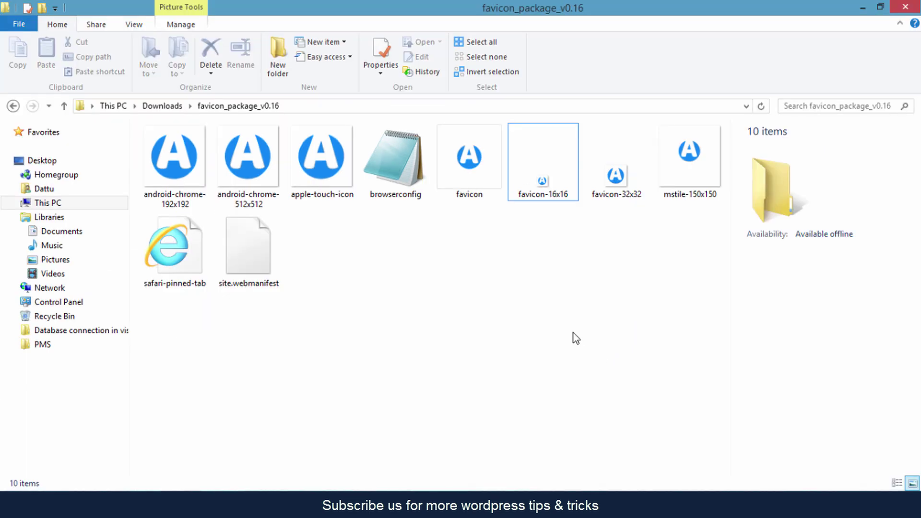
Compare the details of the favicon-32x32, favicon-16x16, android-chrome-512x512 and mstile-150x150 images in the favicon folder
{"action": "left_click", "coordinate": [617, 197]}
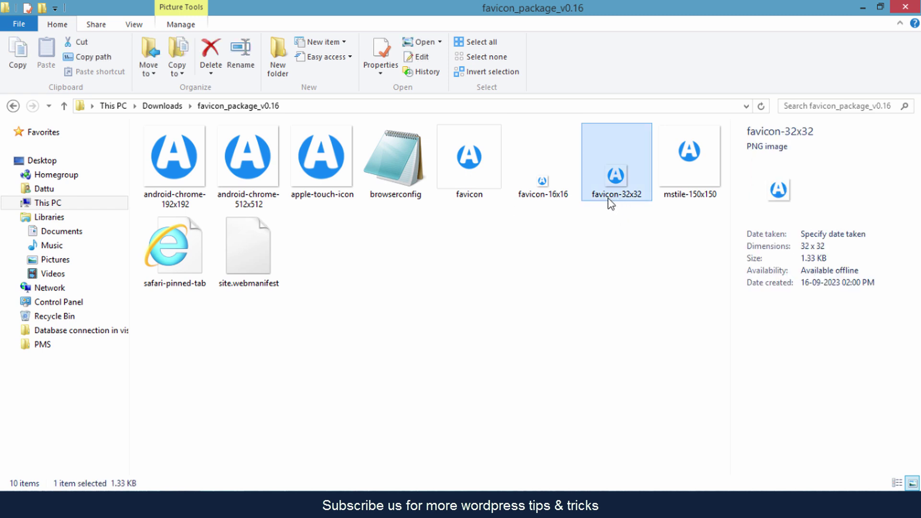
{"action": "left_click", "coordinate": [555, 205]}
{"action": "left_click", "coordinate": [272, 208]}
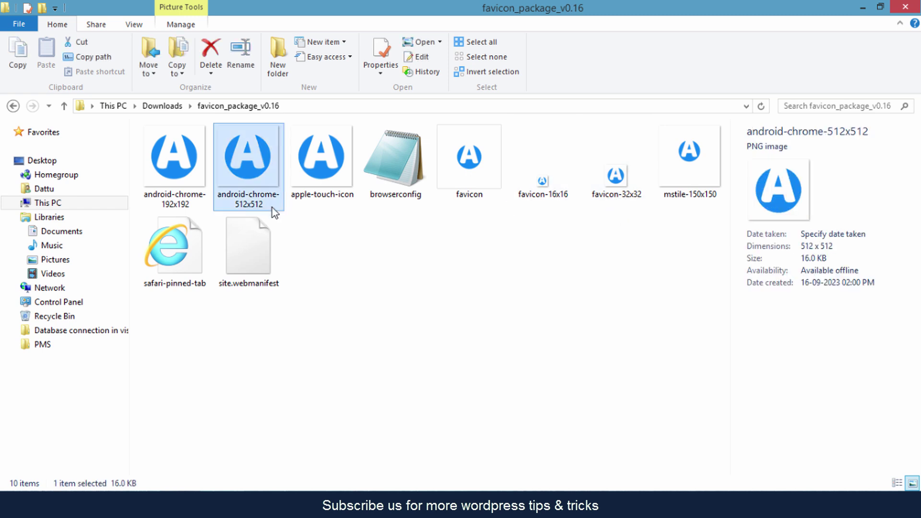
{"action": "left_click", "coordinate": [642, 347]}
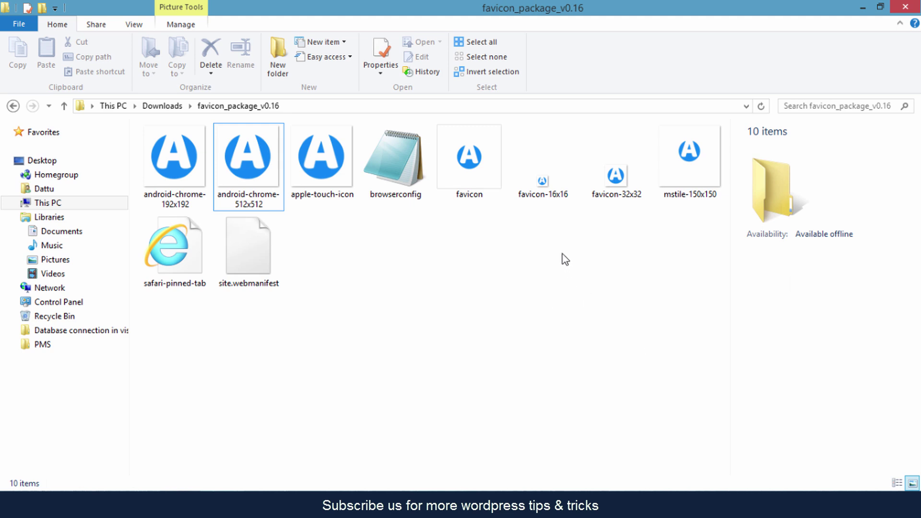
{"action": "left_click", "coordinate": [619, 197]}
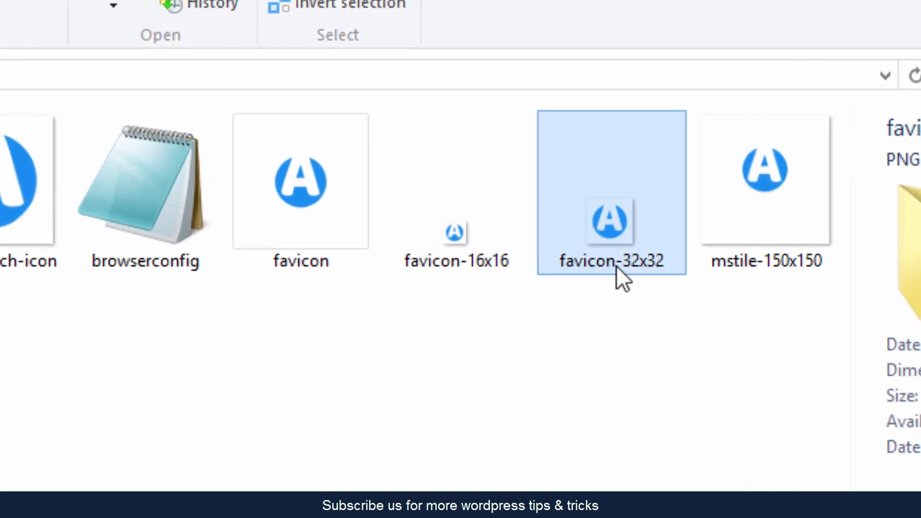
{"action": "left_click", "coordinate": [491, 269]}
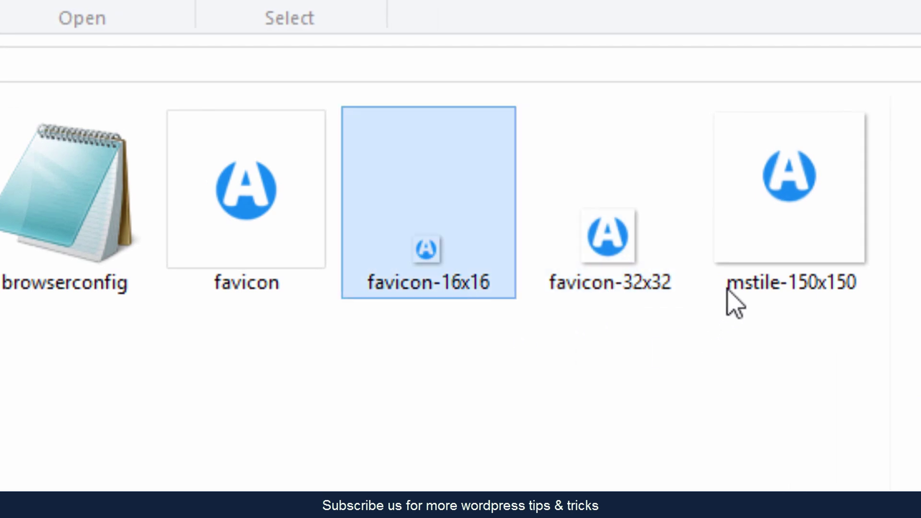
{"action": "left_click", "coordinate": [730, 292]}
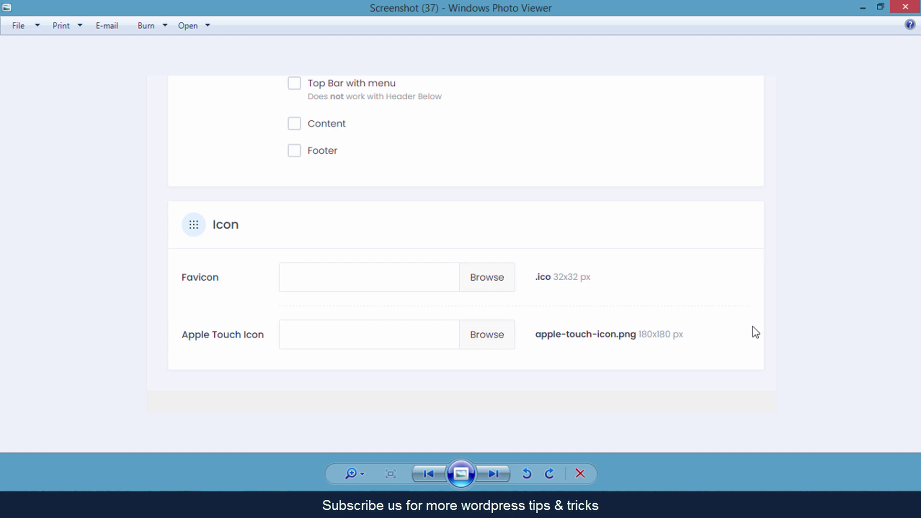
Put away the screenshot of the theme's icon settings and check the details of the android-chrome-512x512 image
{"action": "left_click", "coordinate": [862, 8]}
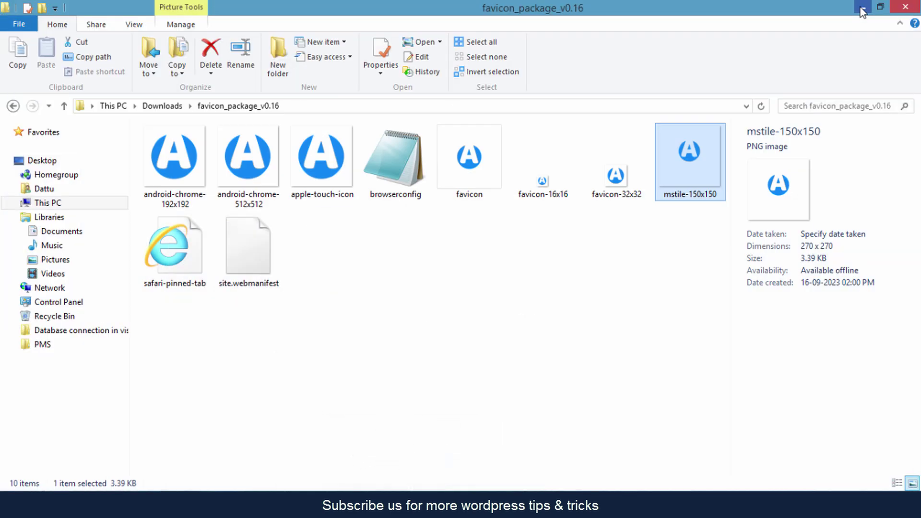
{"action": "left_click", "coordinate": [570, 362]}
{"action": "left_click", "coordinate": [250, 166]}
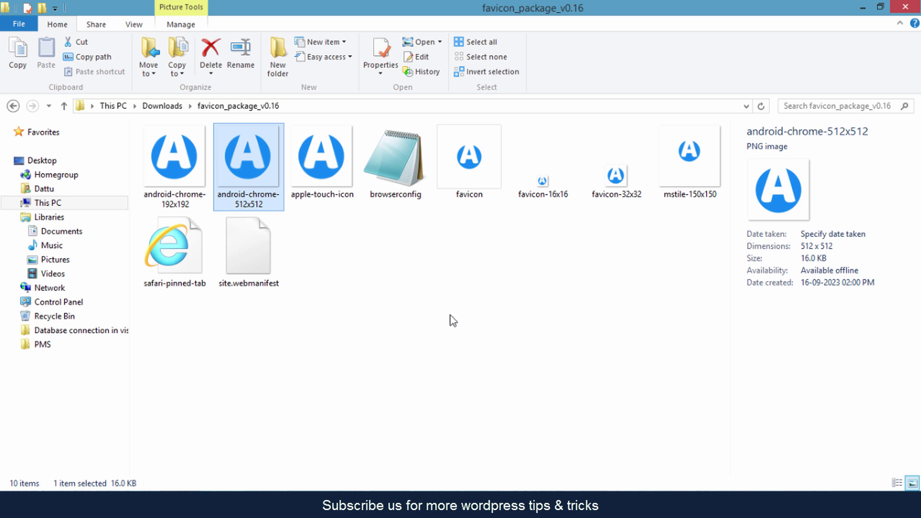
{"action": "left_click", "coordinate": [518, 316]}
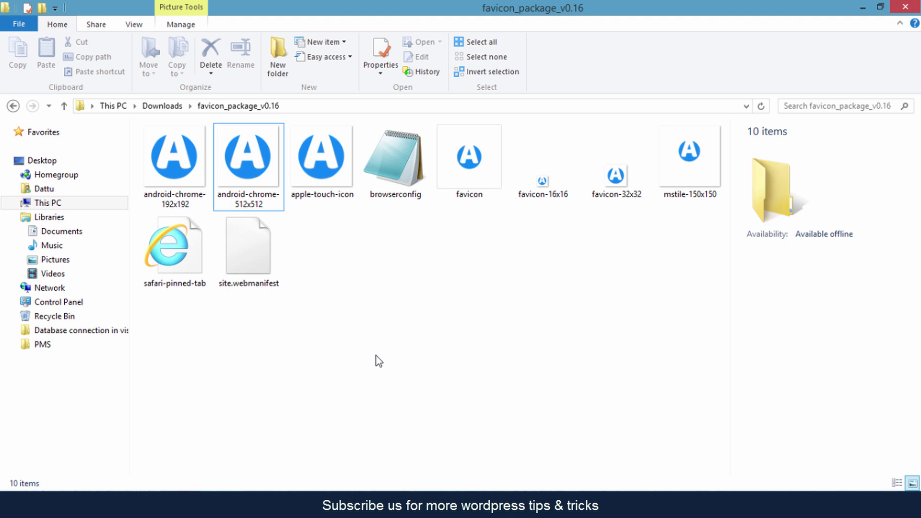
Switch to the WordPress Customizer in the browser, open Site Identity and read the Site Icon size requirement
{"action": "key", "text": "alt+Tab"}
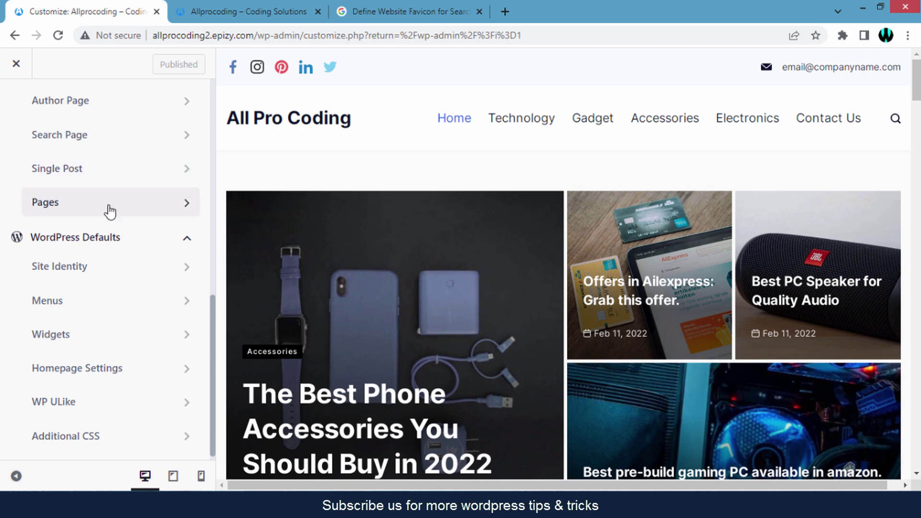
{"action": "left_click", "coordinate": [131, 275]}
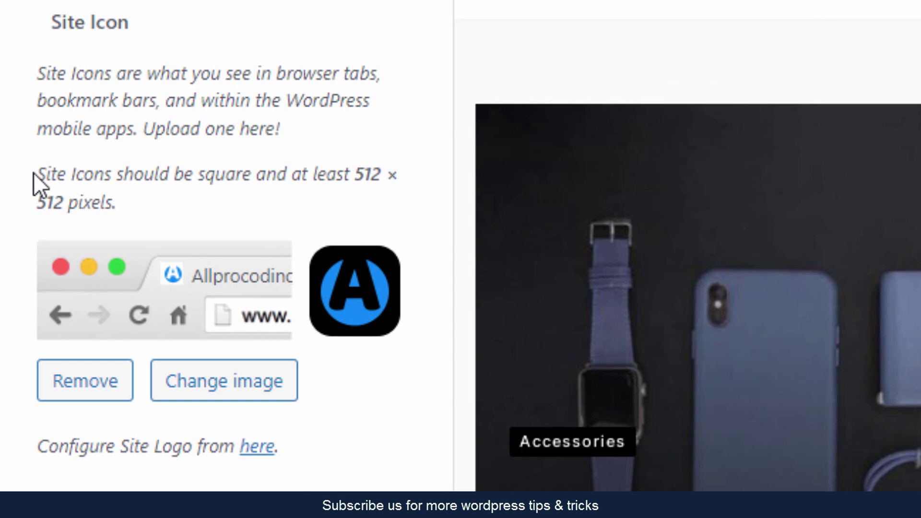
{"action": "left_click_drag", "start_coordinate": [35, 174], "coordinate": [136, 201]}
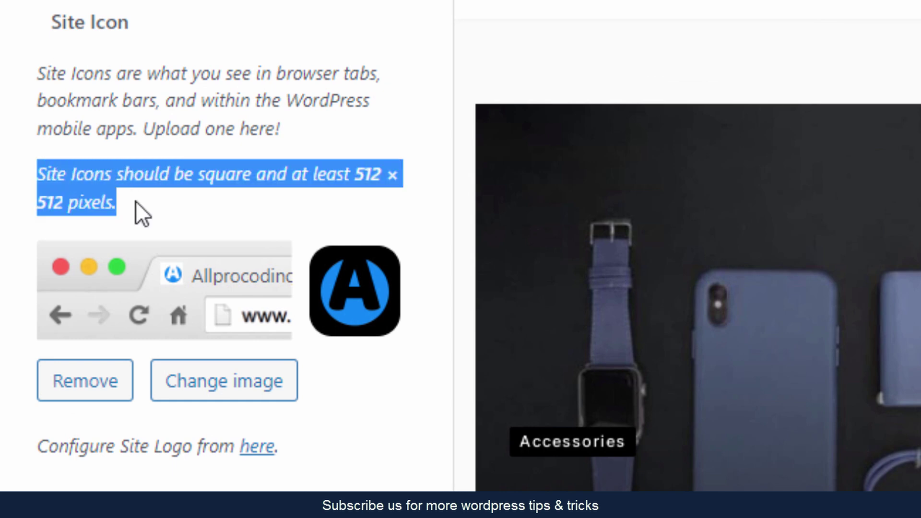
{"action": "left_click", "coordinate": [136, 200]}
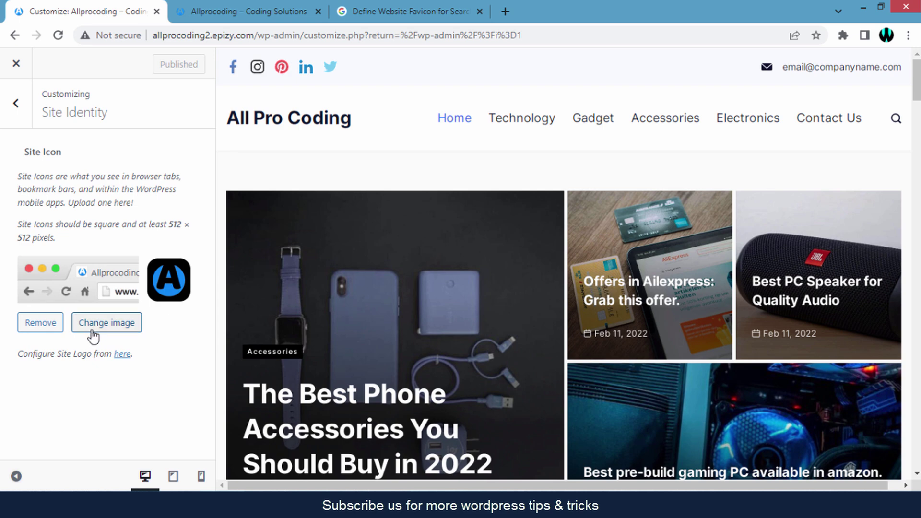
Remove the current site icon and choose the first blue "A" logo from the Media Library as its replacement
{"action": "left_click", "coordinate": [38, 328]}
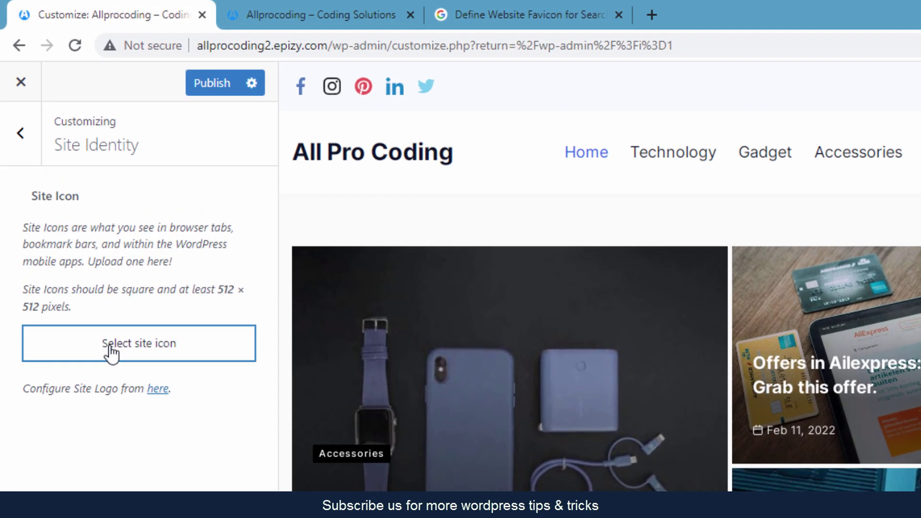
{"action": "left_click", "coordinate": [111, 353]}
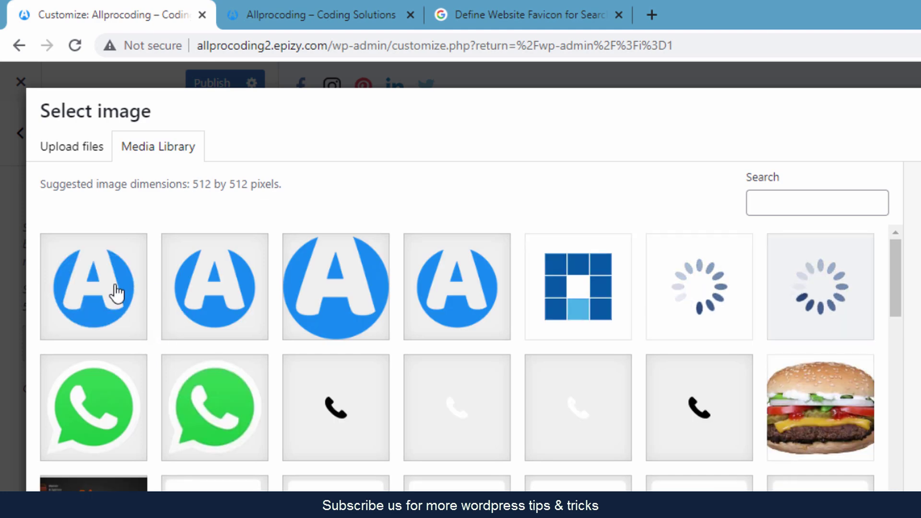
{"action": "left_click", "coordinate": [116, 293]}
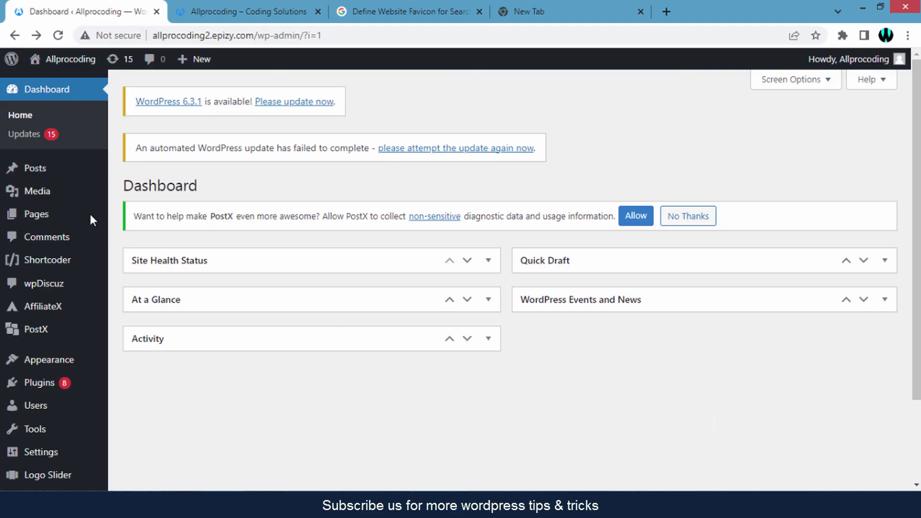
Open the Media Library from the WordPress dashboard and look over the uploaded favicon images
{"action": "left_click", "coordinate": [38, 193]}
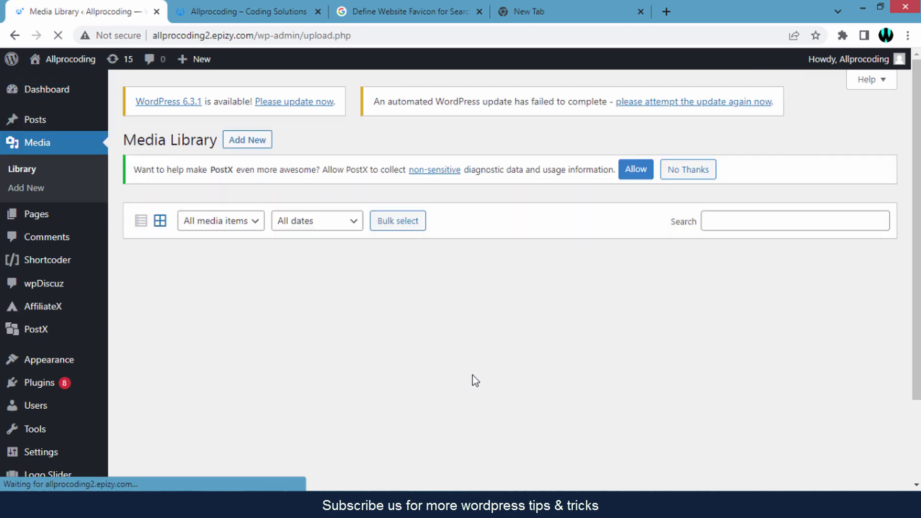
{"action": "scroll", "coordinate": [469, 385], "scroll_direction": "down", "scroll_amount": 2}
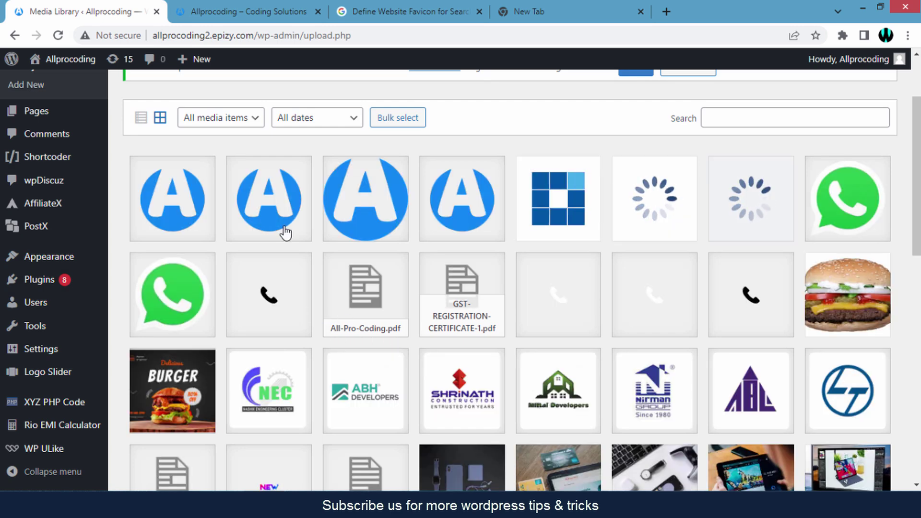
{"action": "scroll", "coordinate": [287, 233], "scroll_direction": "up", "scroll_amount": 2}
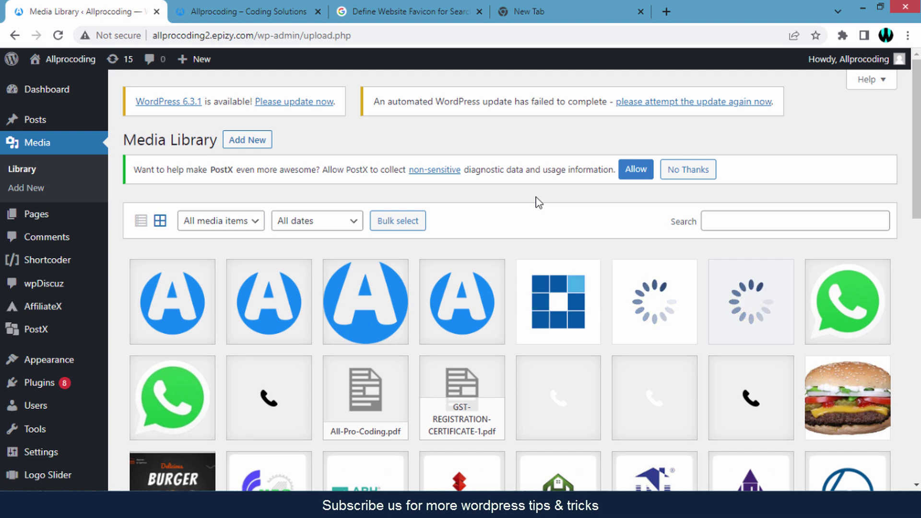
Load allprocoding2.epizy.com/favicon.ico in the blank browser tab to check which icon the site serves
{"action": "left_click", "coordinate": [541, 6]}
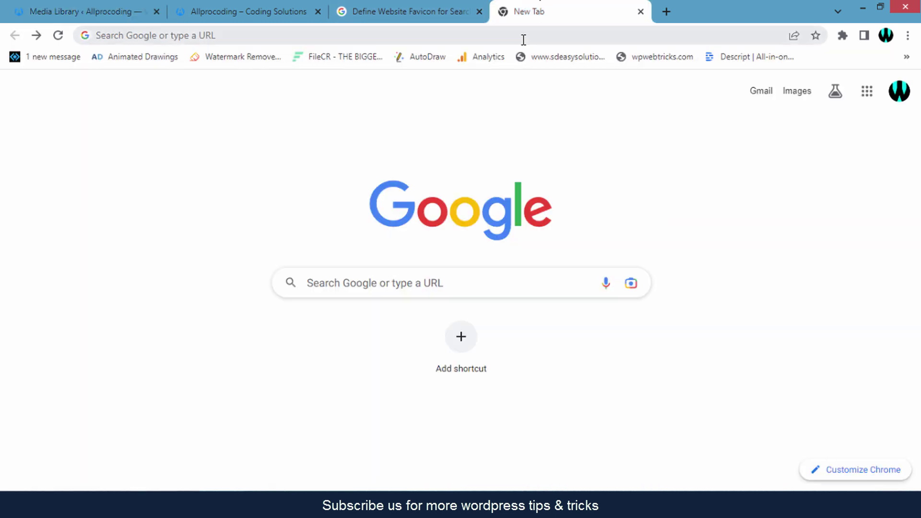
{"action": "left_click", "coordinate": [523, 39]}
{"action": "type", "text": "a"}
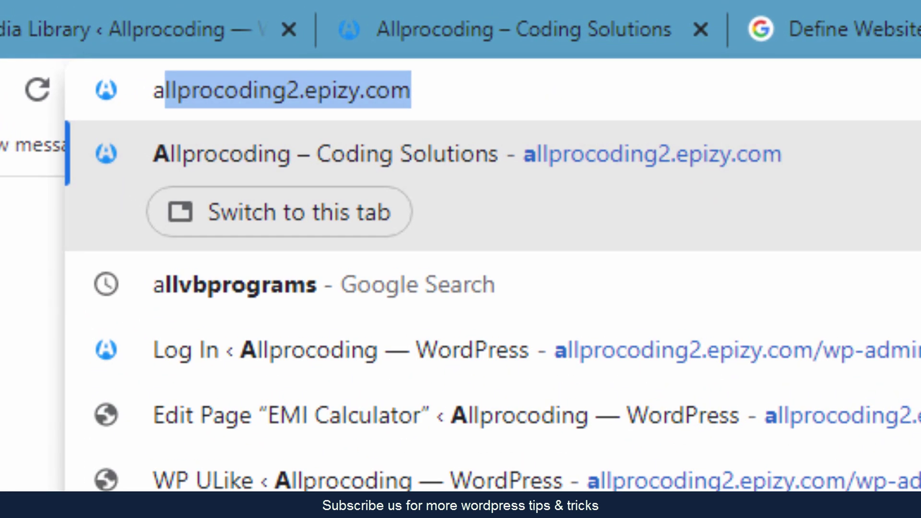
{"action": "key", "text": "Right"}
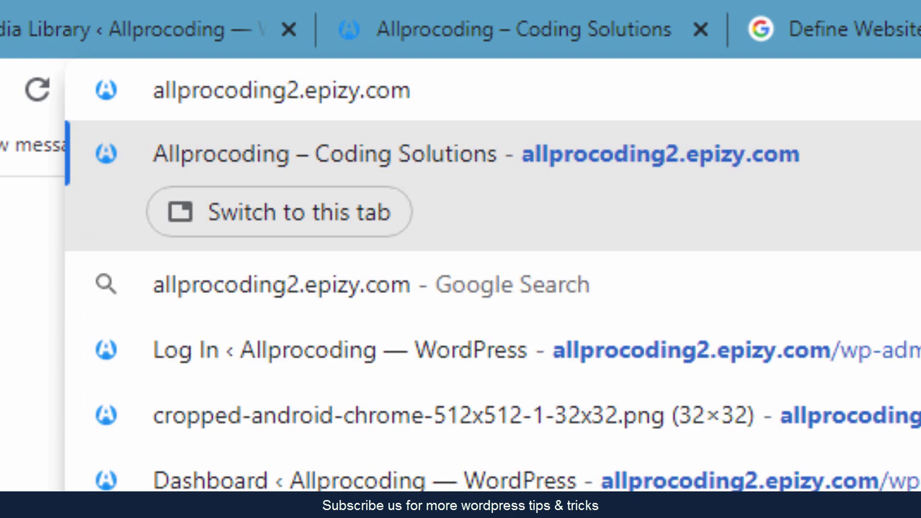
{"action": "type", "text": "/fa"}
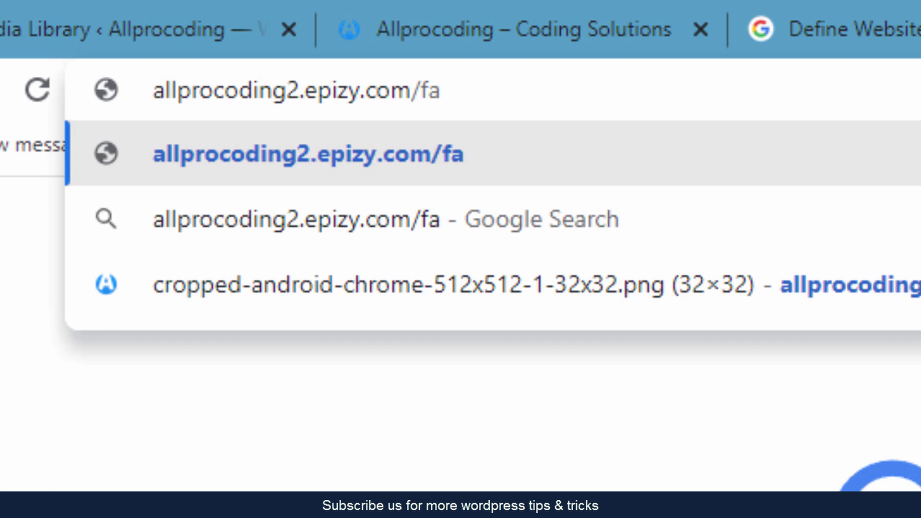
{"action": "key", "text": "Down"}
{"action": "key", "text": "Down"}
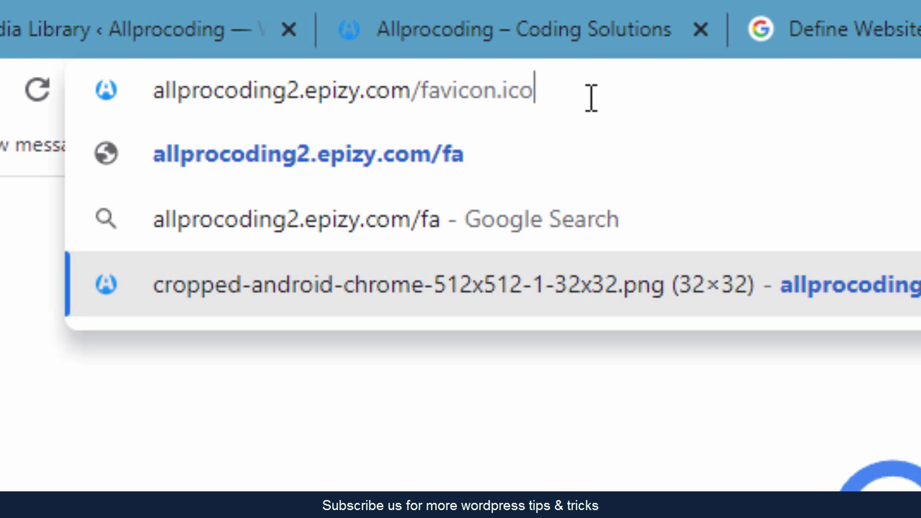
{"action": "key", "text": "Return"}
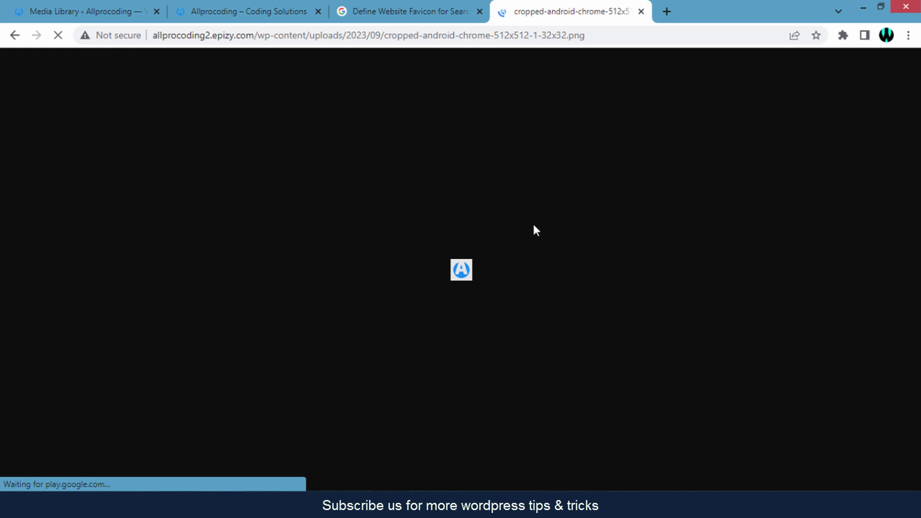
Enlarge the served favicon image to inspect it closely, and restore the page to its default zoom
{"action": "key", "text": "ctrl+plus"}
{"action": "key", "text": "ctrl+plus"}
{"action": "key", "text": "ctrl+plus"}
{"action": "key", "text": "ctrl+plus"}
{"action": "key", "text": "ctrl+plus"}
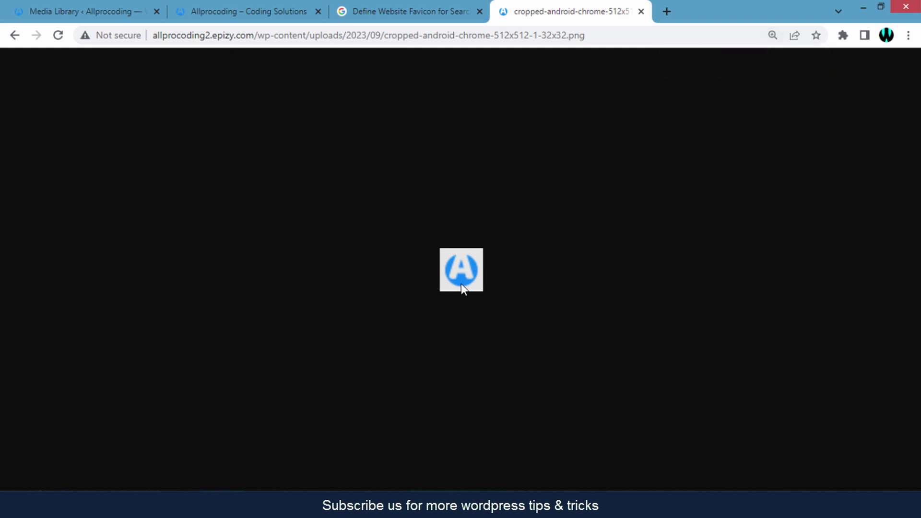
{"action": "key", "text": "ctrl+0"}
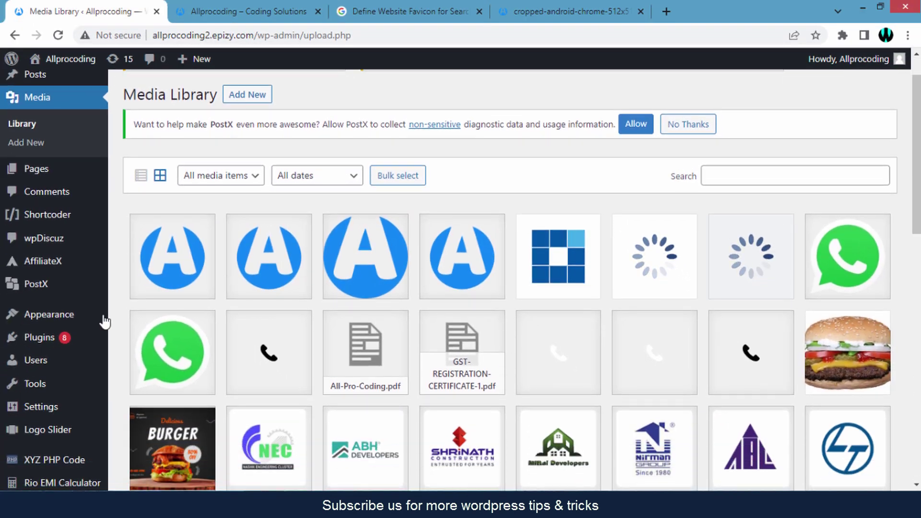
Return from the Media Library to the WordPress dashboard home and switch to the favicon_package_v0.16 folder in File Explorer
{"action": "scroll", "coordinate": [96, 287], "scroll_direction": "down", "scroll_amount": 3}
{"action": "scroll", "coordinate": [552, 253], "scroll_direction": "up", "scroll_amount": 3}
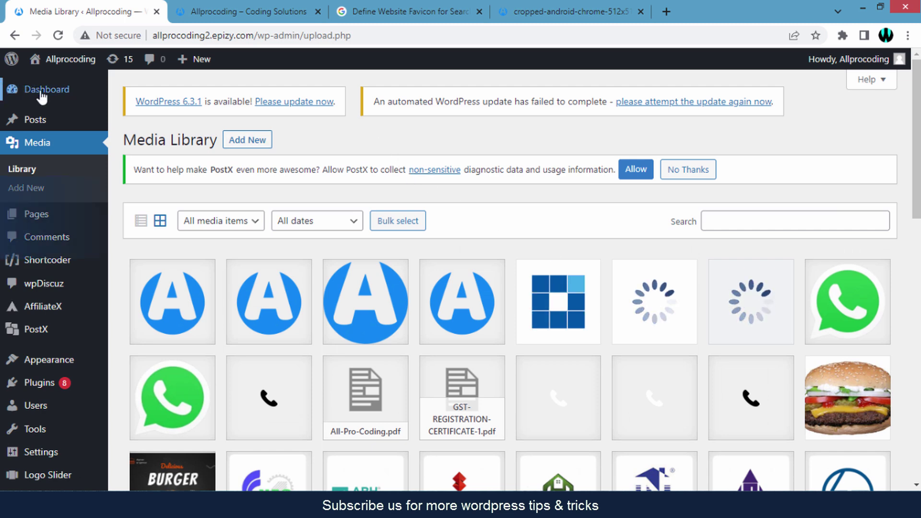
{"action": "left_click", "coordinate": [12, 90]}
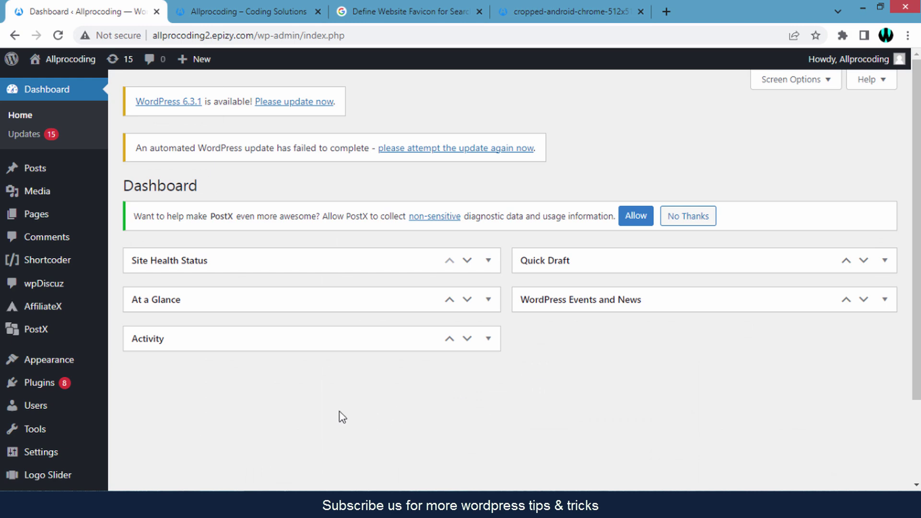
{"action": "left_click", "coordinate": [232, 501]}
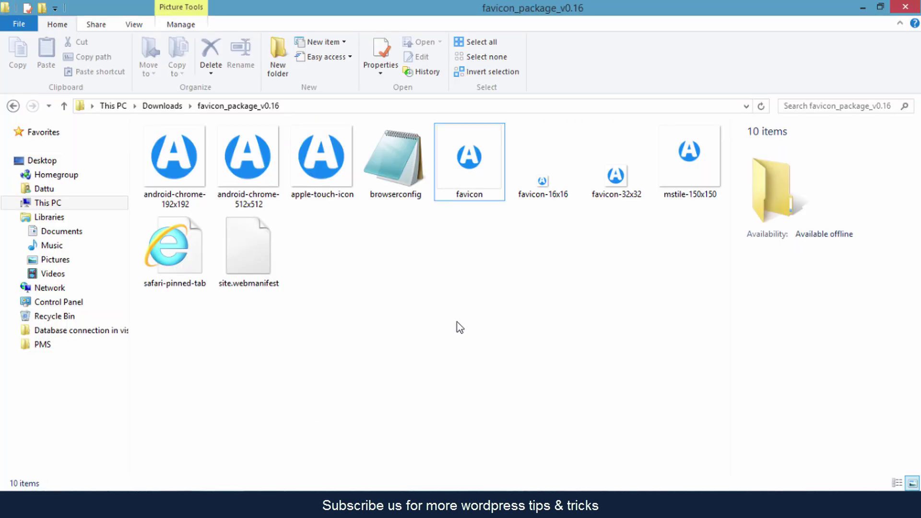
Inspect the properties of the favicon file in the favicon_package_v0.16 folder to check its file type and size
{"action": "left_click", "coordinate": [472, 168]}
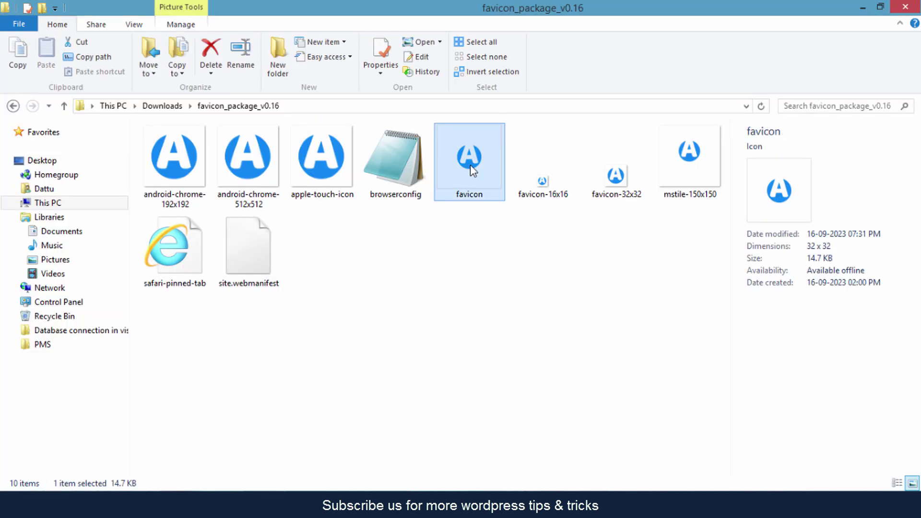
{"action": "key", "text": "alt+Return"}
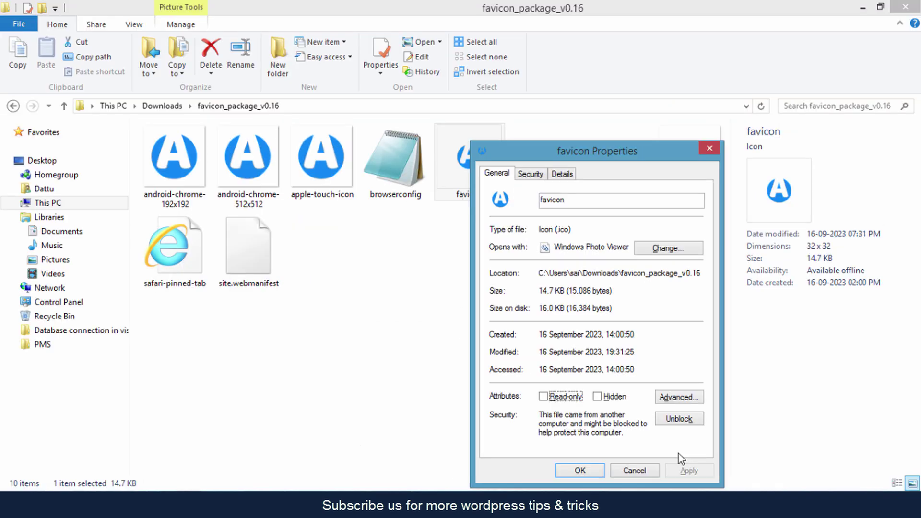
{"action": "left_click", "coordinate": [634, 470]}
{"action": "left_click", "coordinate": [547, 338]}
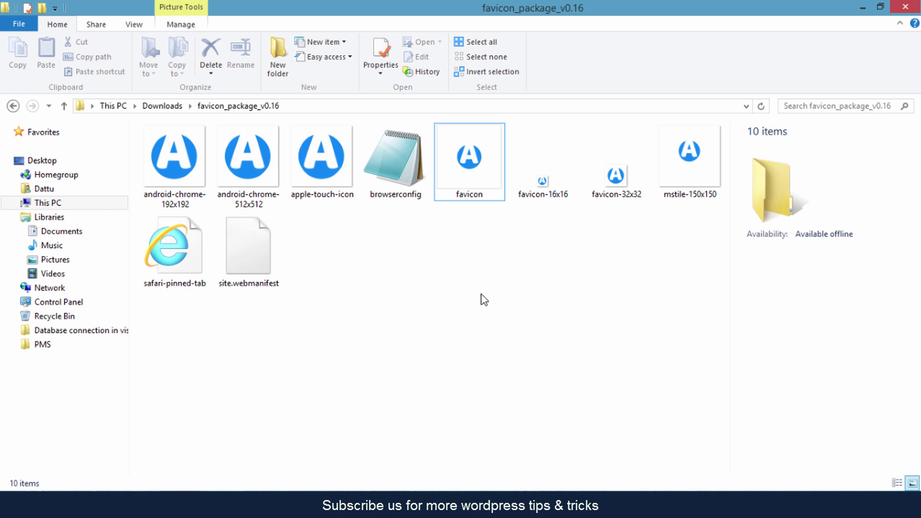
{"action": "left_click", "coordinate": [473, 184]}
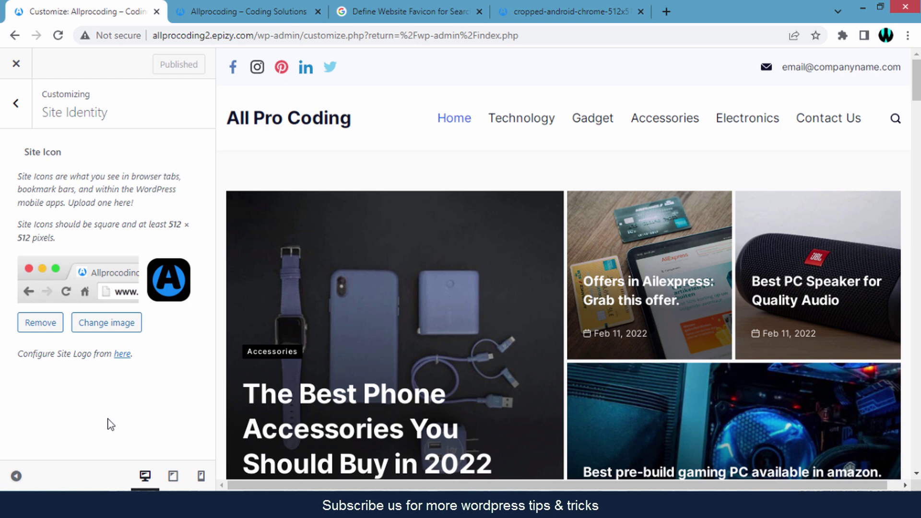
In the Customizer's Site Identity settings, remove the current site icon and choose the first blue A logo from the Media Library
{"action": "left_click", "coordinate": [460, 508]}
{"action": "left_click", "coordinate": [40, 322]}
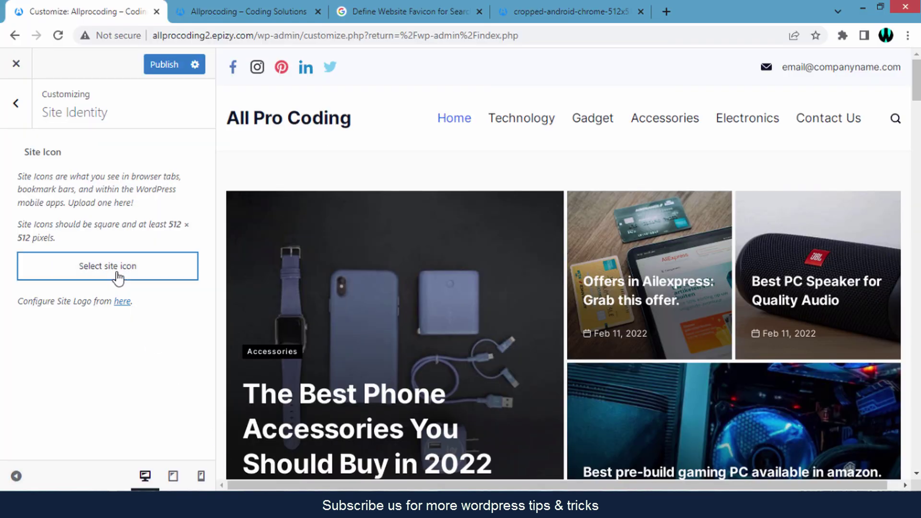
{"action": "left_click", "coordinate": [117, 278]}
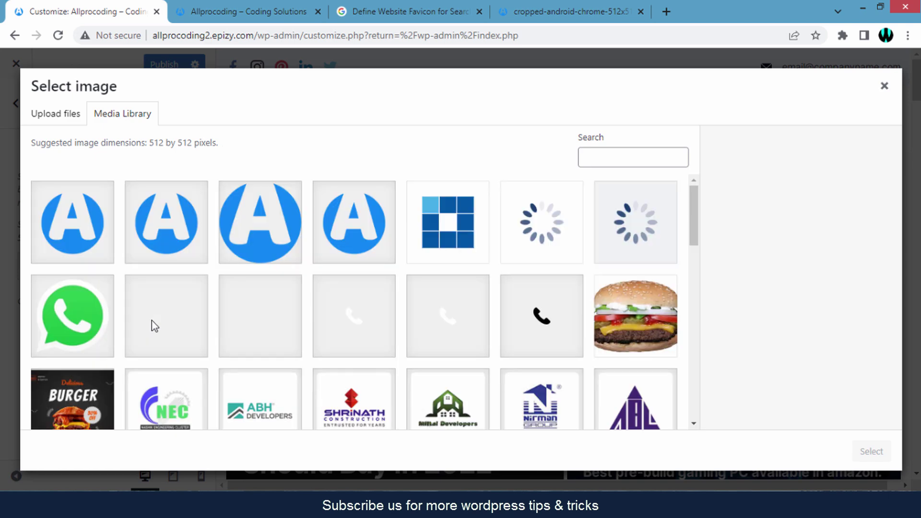
{"action": "left_click", "coordinate": [75, 240]}
{"action": "left_click", "coordinate": [874, 452]}
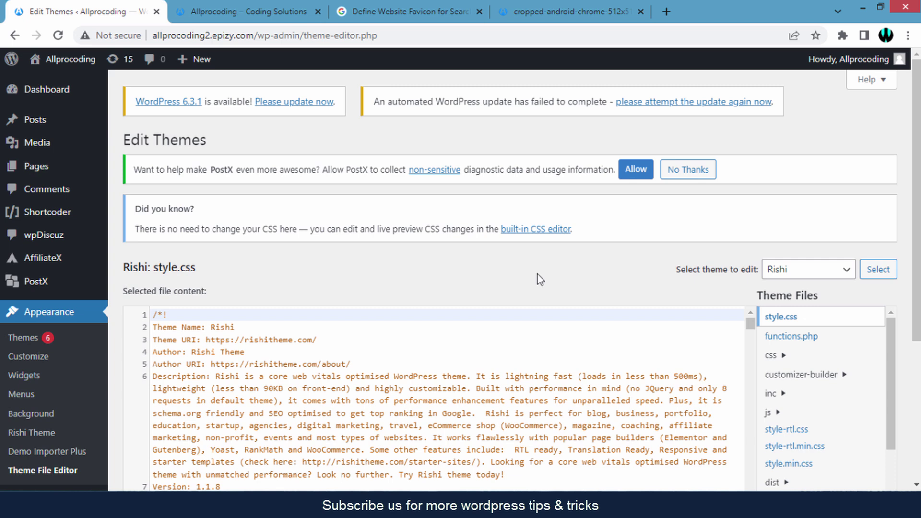
Open the Rishi theme's header.php in the Theme File Editor
{"action": "scroll", "coordinate": [537, 275], "scroll_direction": "down", "scroll_amount": 2}
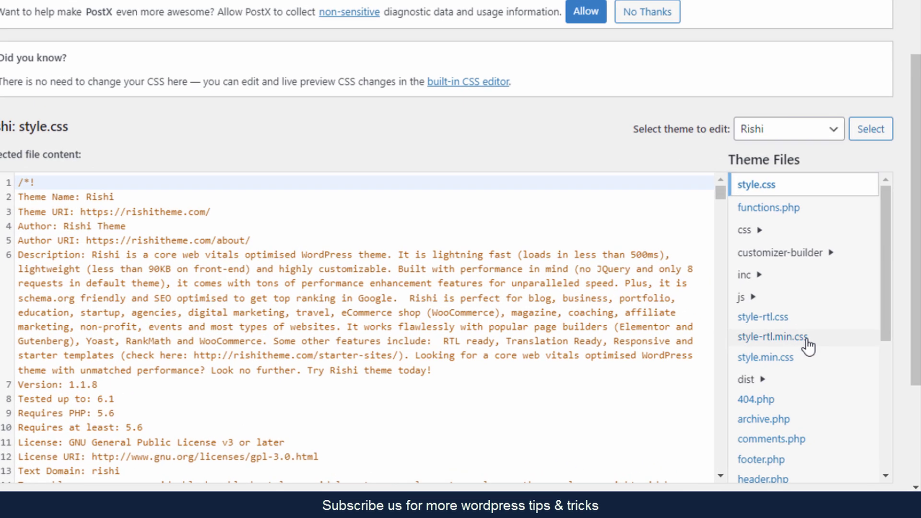
{"action": "scroll", "coordinate": [798, 360], "scroll_direction": "down", "scroll_amount": 3}
{"action": "left_click", "coordinate": [660, 245]}
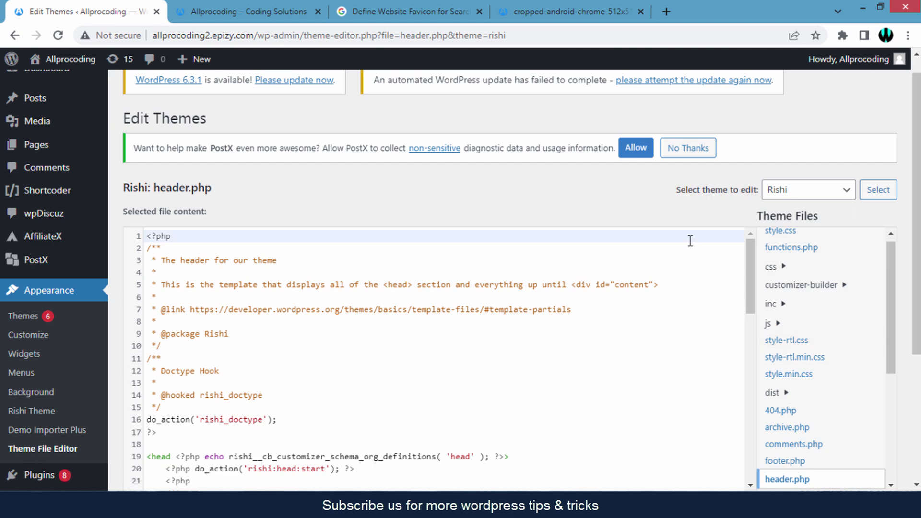
Look over the head section in the code of header.php
{"action": "scroll", "coordinate": [705, 254], "scroll_direction": "down", "scroll_amount": 3}
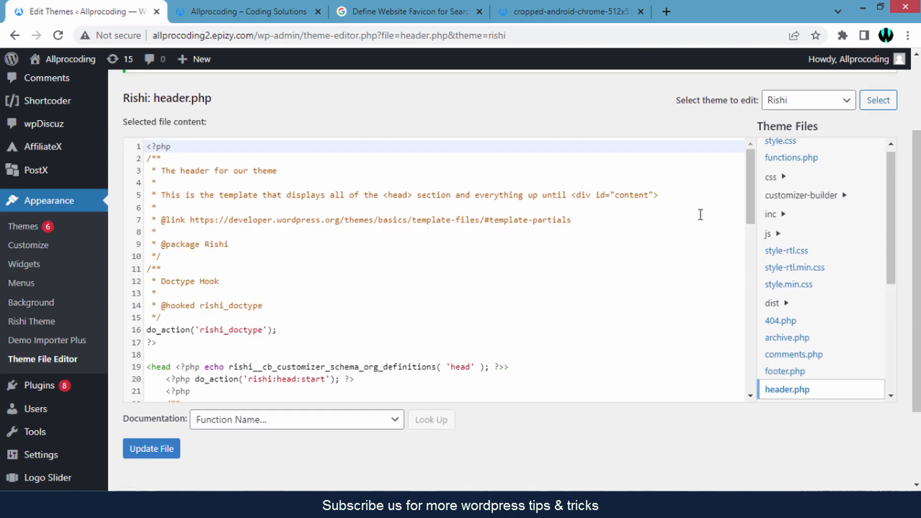
{"action": "scroll", "coordinate": [701, 214], "scroll_direction": "down", "scroll_amount": 3}
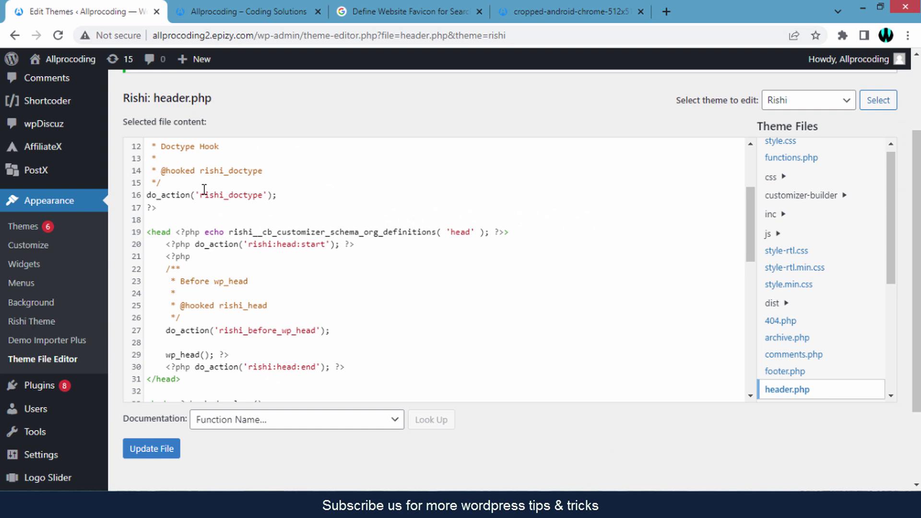
{"action": "left_click", "coordinate": [204, 191]}
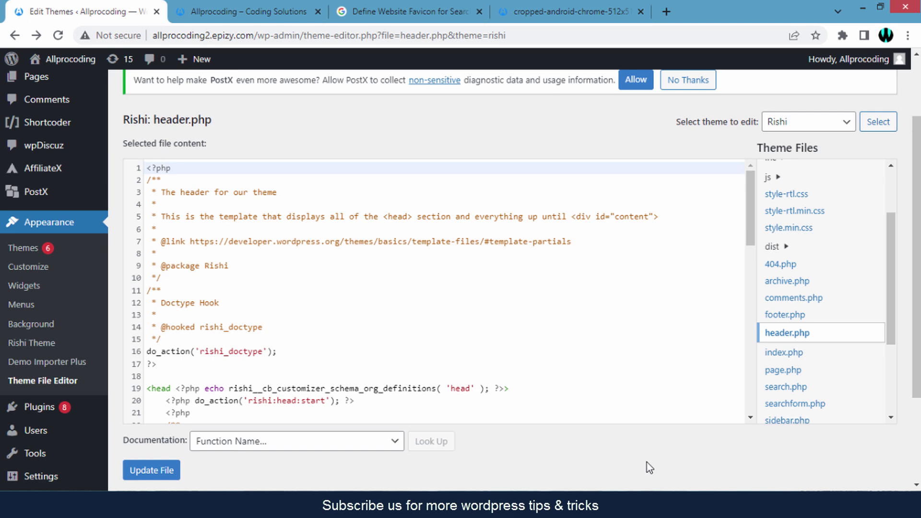
Return to the WordPress dashboard and check the favicon on the site's home page tab
{"action": "scroll", "coordinate": [547, 395], "scroll_direction": "up", "scroll_amount": 2}
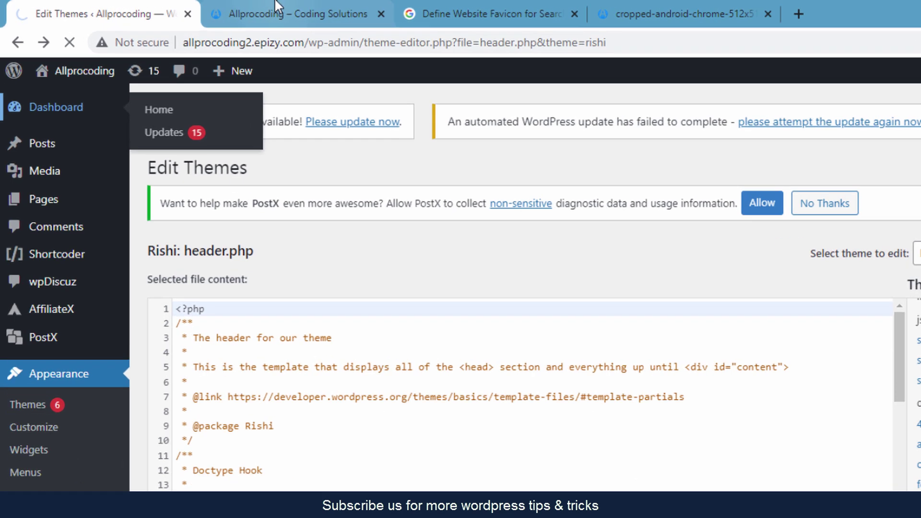
{"action": "left_click", "coordinate": [233, 9]}
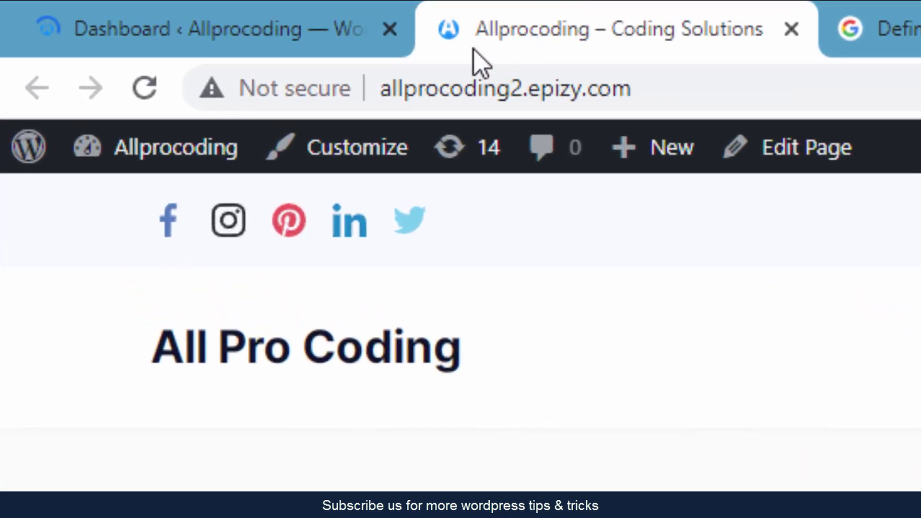
{"action": "left_click", "coordinate": [287, 21]}
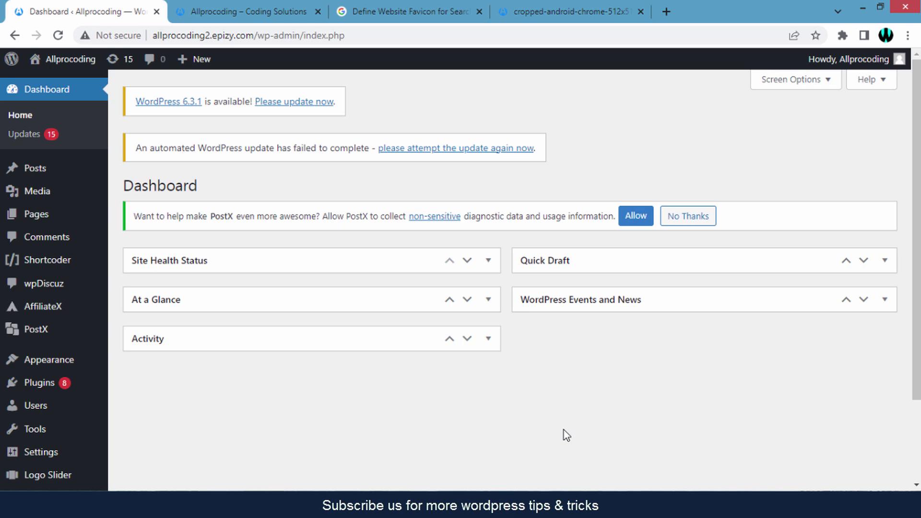
Compare the site's tab icon with the favicons shown in the Google search results for allvbprograms
{"action": "left_click", "coordinate": [205, 9]}
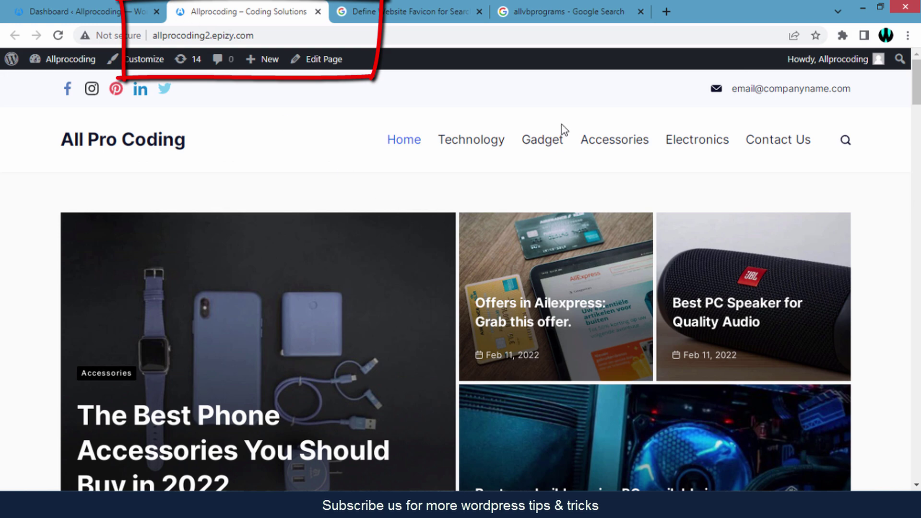
{"action": "left_click", "coordinate": [531, 11]}
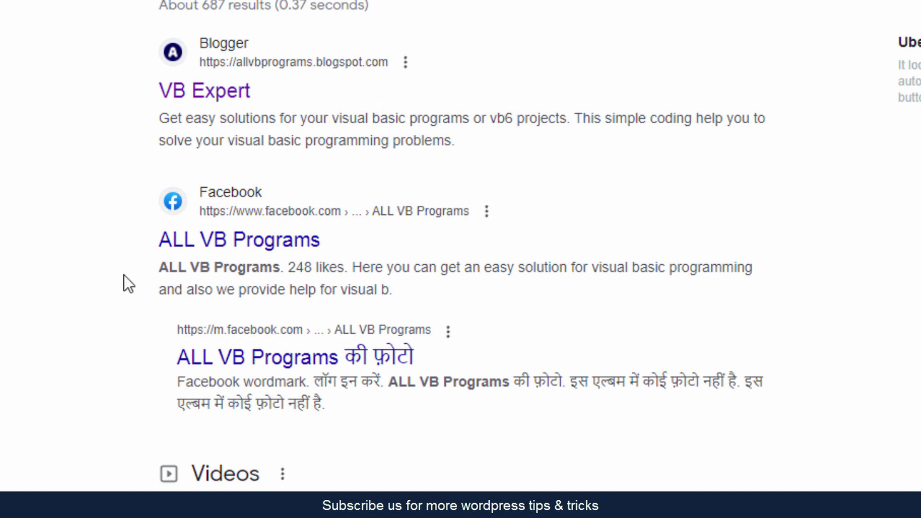
{"action": "scroll", "coordinate": [108, 319], "scroll_direction": "up", "scroll_amount": 1}
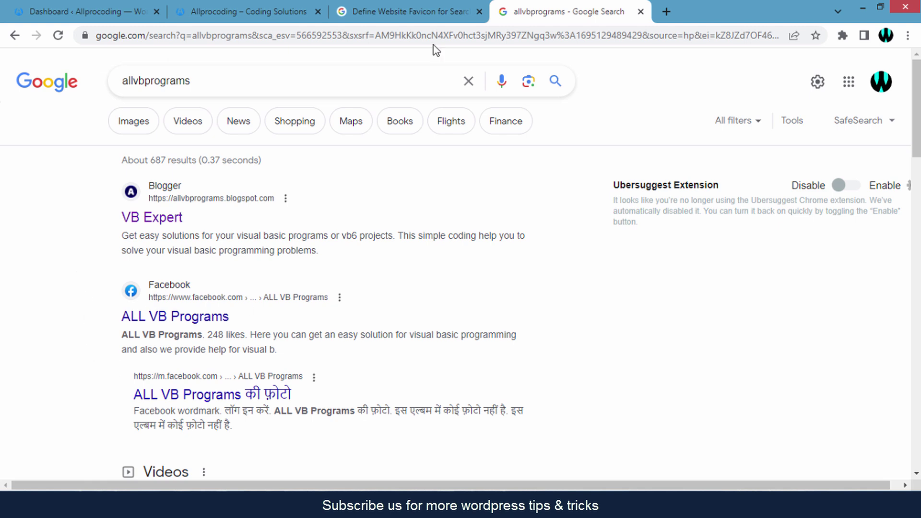
Read Google's "Define a favicon to show in search results" documentation from the introduction through to the guidelines
{"action": "left_click", "coordinate": [421, 13]}
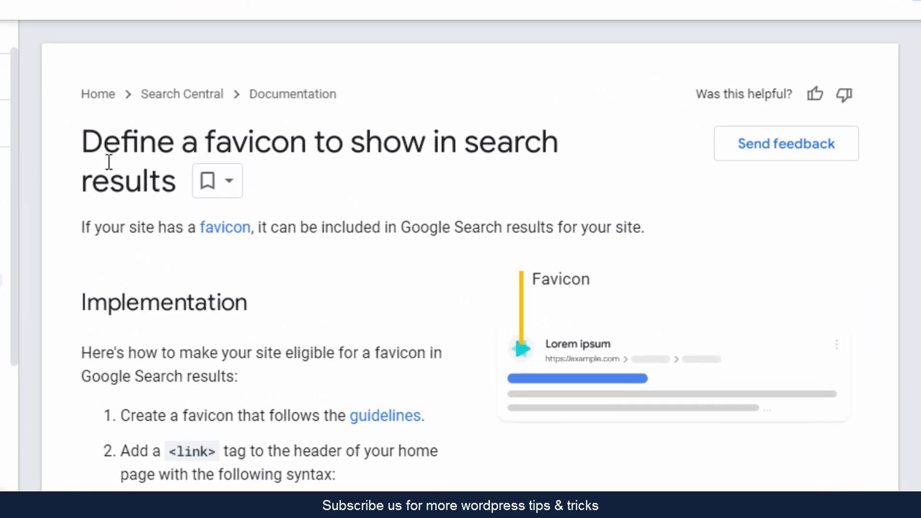
{"action": "left_click_drag", "start_coordinate": [205, 204], "coordinate": [269, 249]}
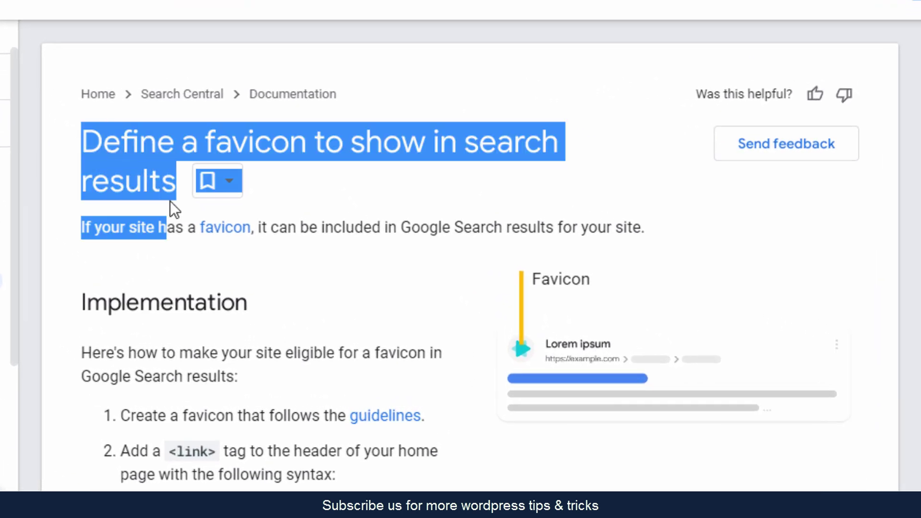
{"action": "left_click", "coordinate": [171, 201]}
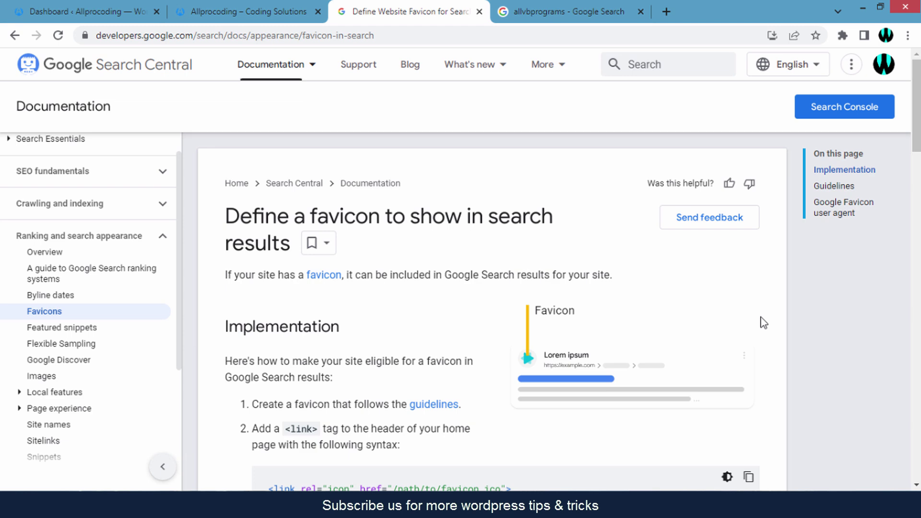
{"action": "scroll", "coordinate": [764, 322], "scroll_direction": "down", "scroll_amount": 6}
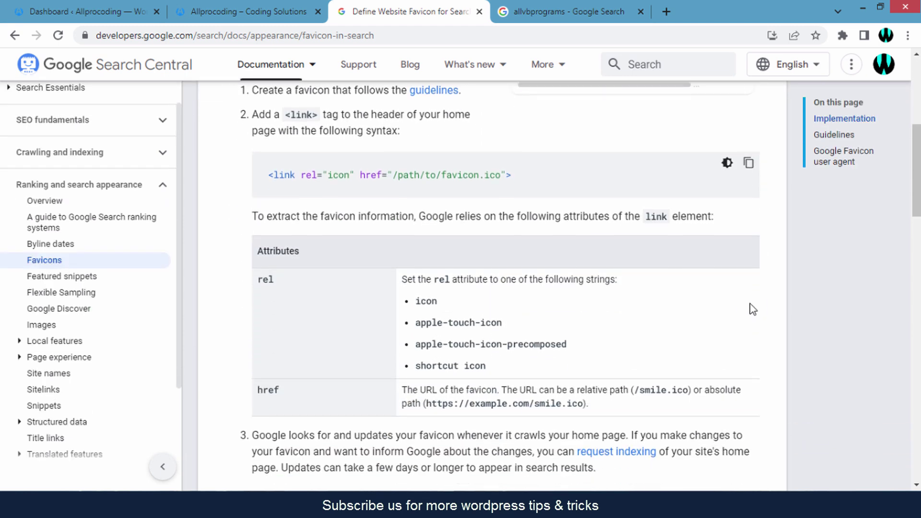
{"action": "scroll", "coordinate": [730, 300], "scroll_direction": "down", "scroll_amount": 5}
{"action": "scroll", "coordinate": [681, 237], "scroll_direction": "down", "scroll_amount": 7}
{"action": "scroll", "coordinate": [675, 239], "scroll_direction": "down", "scroll_amount": 1}
{"action": "scroll", "coordinate": [562, 201], "scroll_direction": "up", "scroll_amount": 1}
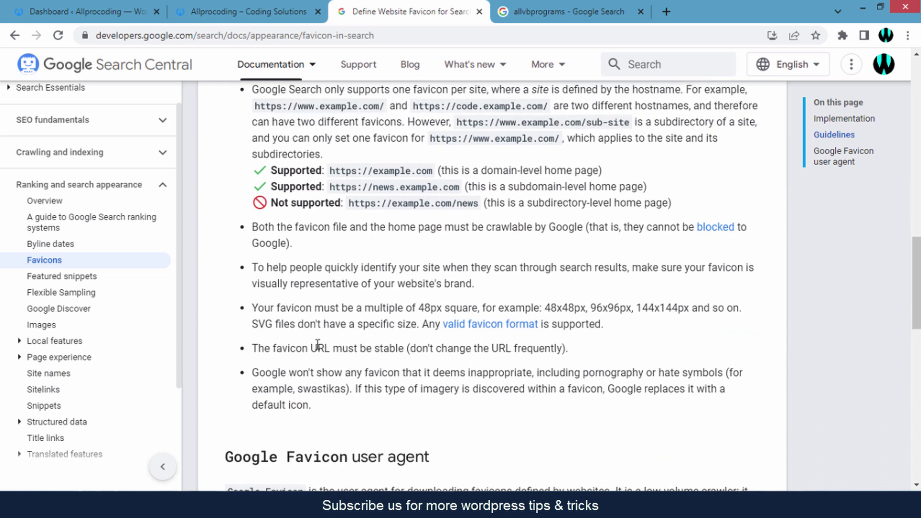
Examine the guideline on keeping the favicon URL stable by highlighting its text
{"action": "left_click_drag", "start_coordinate": [253, 348], "coordinate": [303, 372]}
{"action": "left_click", "coordinate": [302, 362]}
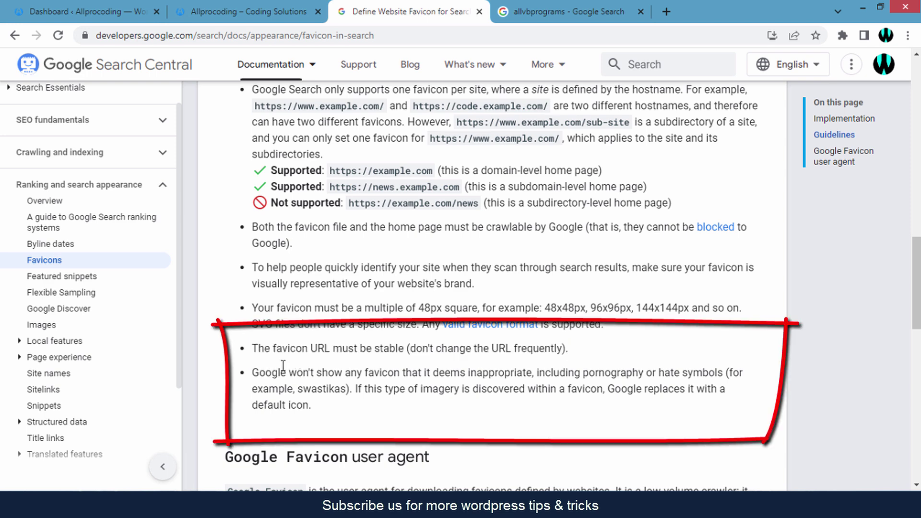
{"action": "left_click_drag", "start_coordinate": [255, 347], "coordinate": [575, 351]}
{"action": "left_click", "coordinate": [578, 355]}
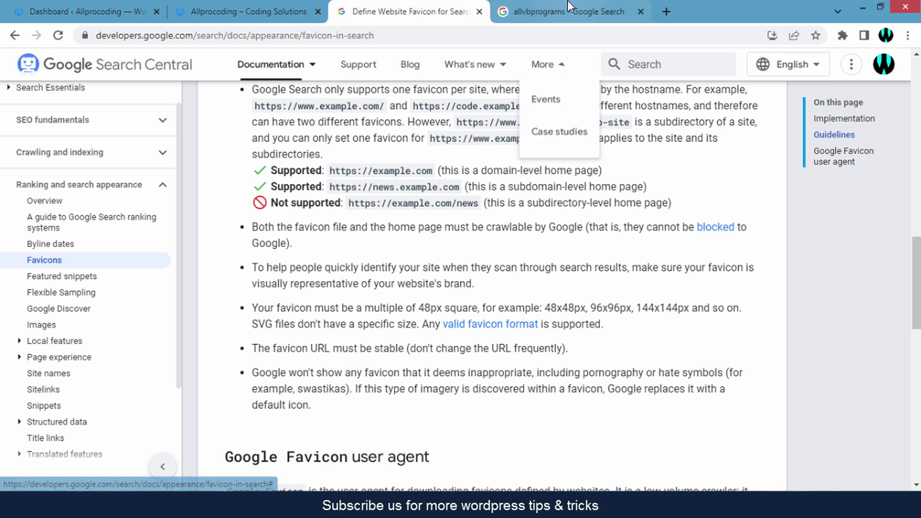
Look at the allvbprograms search result icons again and examine the guideline on inappropriate favicons in Google's documentation
{"action": "left_click", "coordinate": [569, 9]}
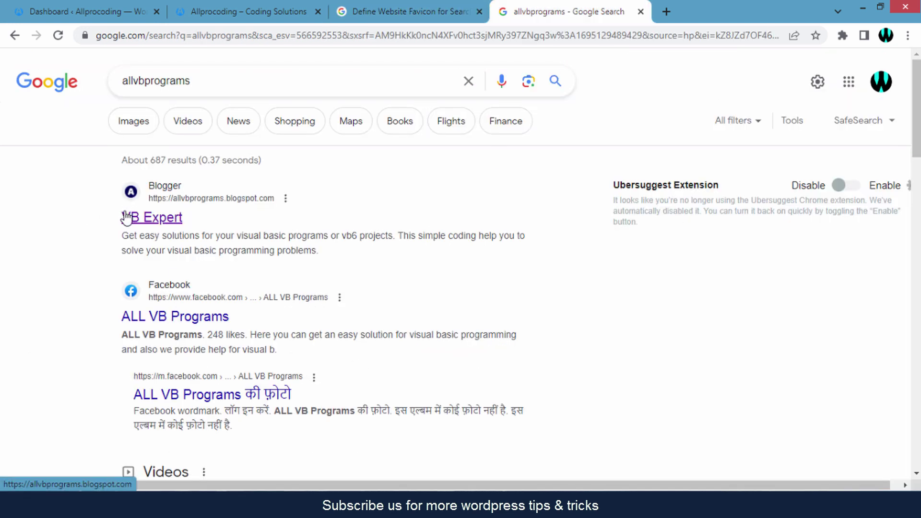
{"action": "left_click", "coordinate": [373, 6]}
{"action": "scroll", "coordinate": [486, 367], "scroll_direction": "down", "scroll_amount": 1}
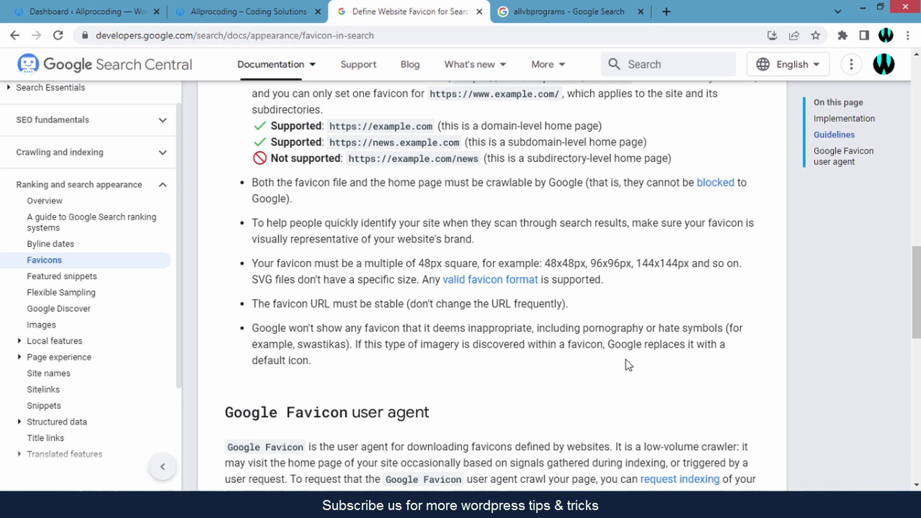
{"action": "left_click_drag", "start_coordinate": [609, 344], "coordinate": [604, 366]}
{"action": "left_click", "coordinate": [607, 363]}
Read the Google Favicon user agent section, checking the allvbprograms results and highlighting the note on how long updates take
{"action": "scroll", "coordinate": [803, 383], "scroll_direction": "down", "scroll_amount": 2}
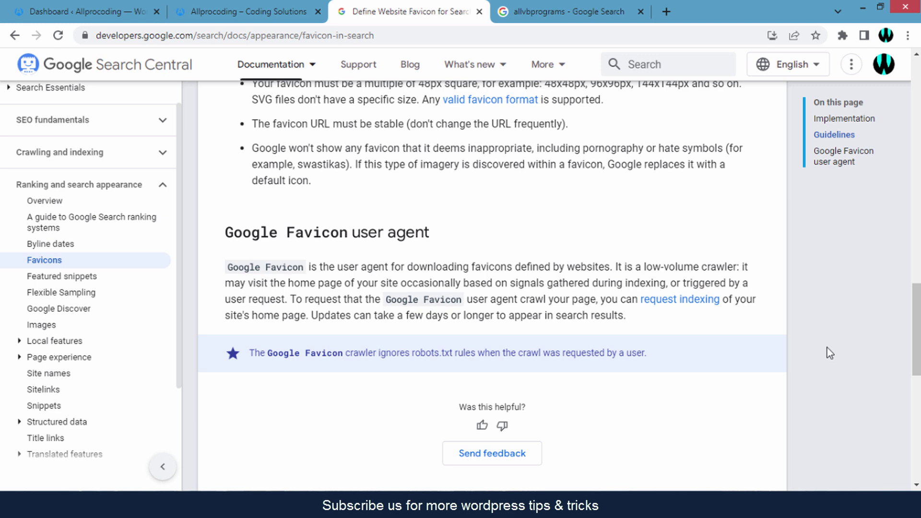
{"action": "left_click", "coordinate": [547, 12]}
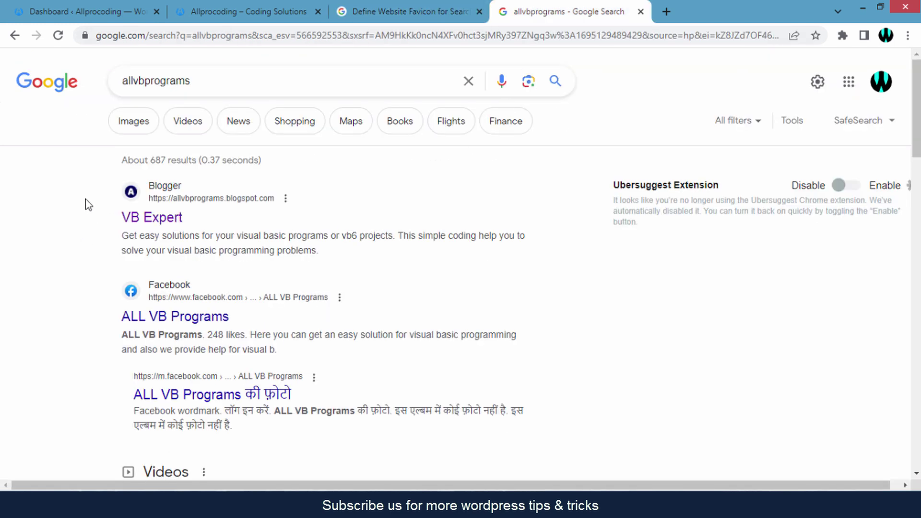
{"action": "left_click", "coordinate": [407, 7]}
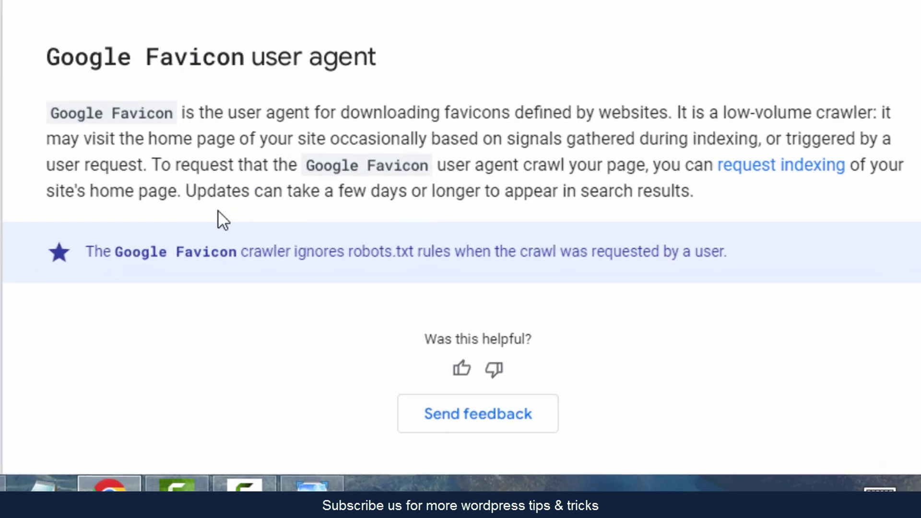
{"action": "left_click_drag", "start_coordinate": [187, 190], "coordinate": [403, 193]}
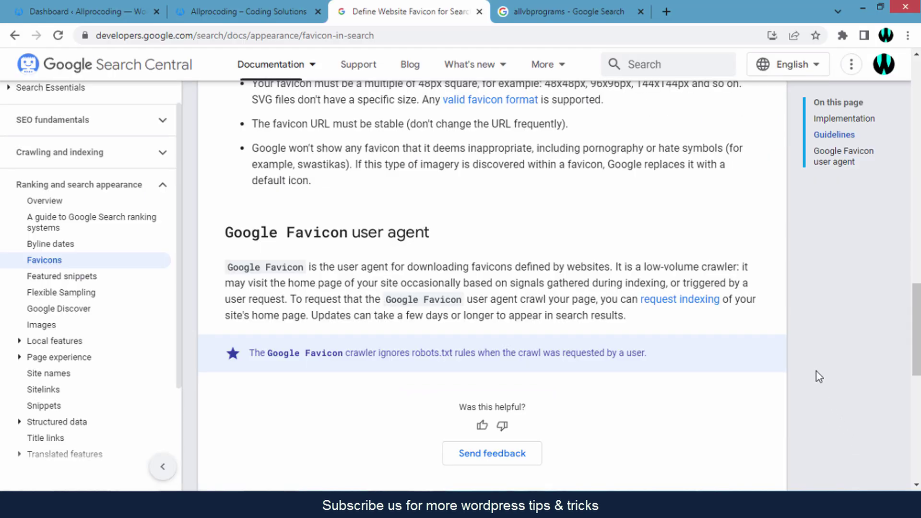
Go back to the start of the favicon documentation and switch to the allprocoding2.epizy.com home page to check its tab icon
{"action": "scroll", "coordinate": [815, 372], "scroll_direction": "up", "scroll_amount": 10}
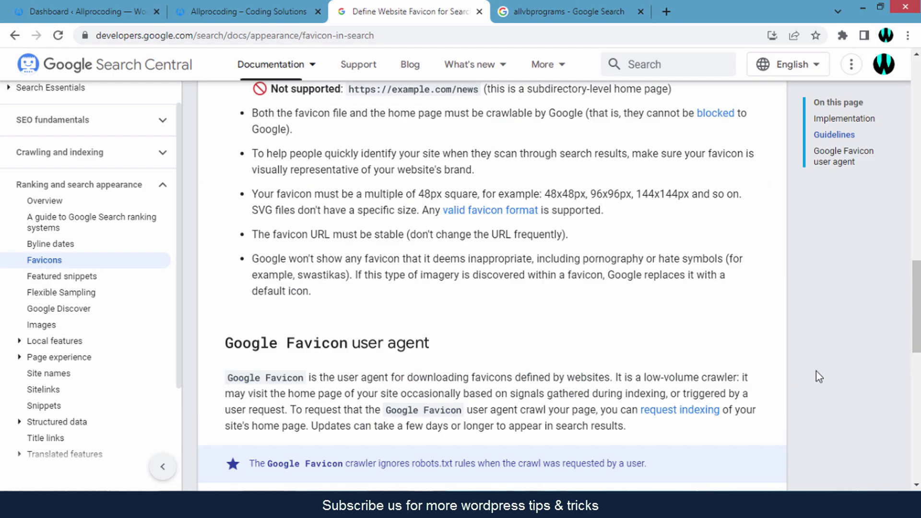
{"action": "scroll", "coordinate": [818, 376], "scroll_direction": "up", "scroll_amount": 8}
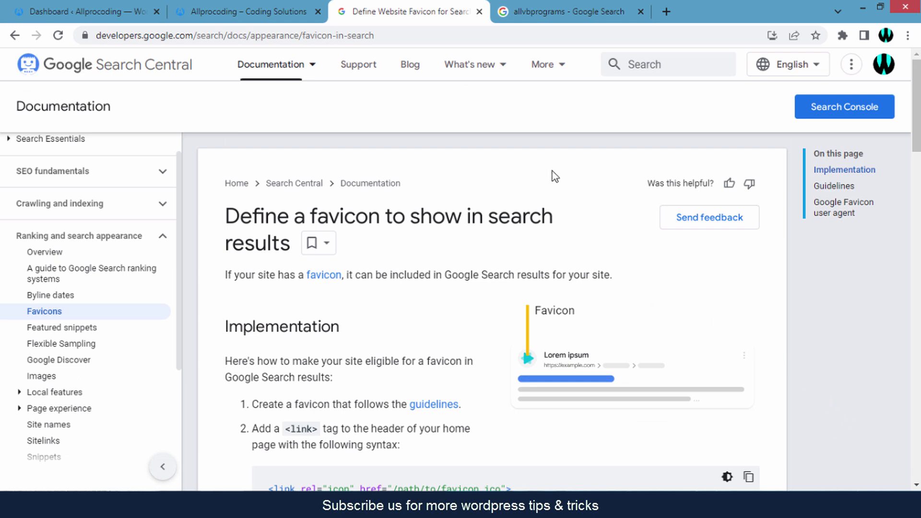
{"action": "left_click", "coordinate": [228, 12]}
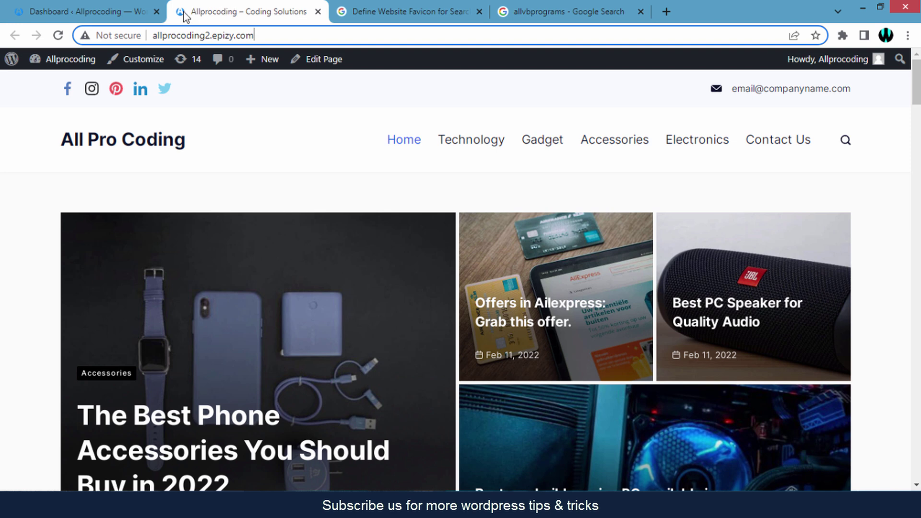
{"action": "left_click", "coordinate": [19, 168]}
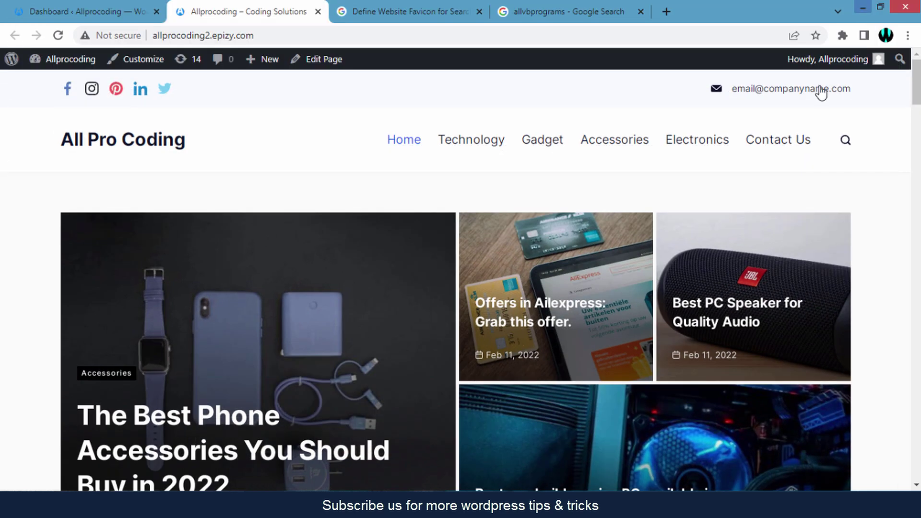
{"action": "left_click", "coordinate": [91, 1]}
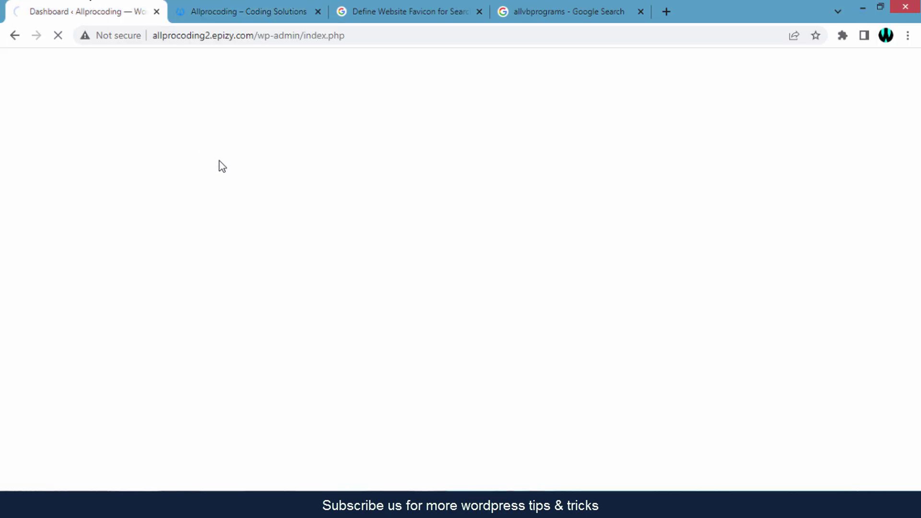
{"action": "left_click", "coordinate": [370, 2]}
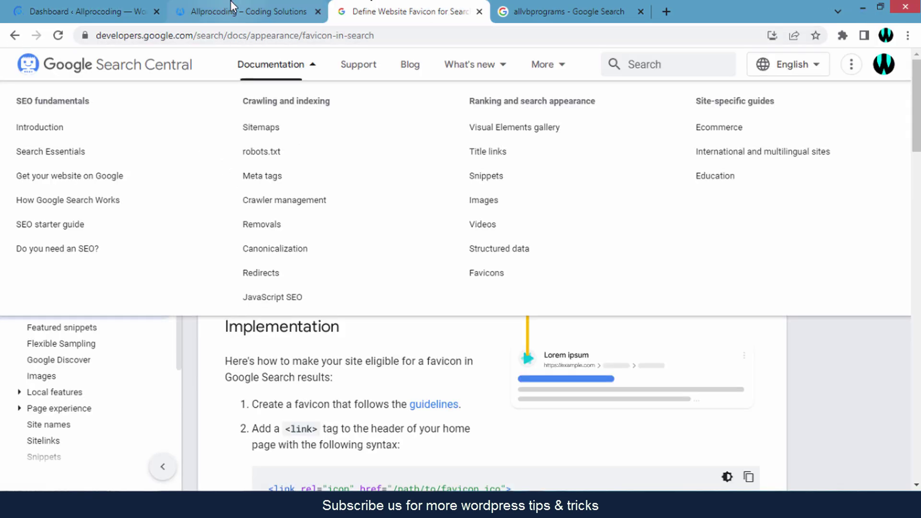
{"action": "left_click", "coordinate": [240, 8]}
{"action": "left_click", "coordinate": [363, 14]}
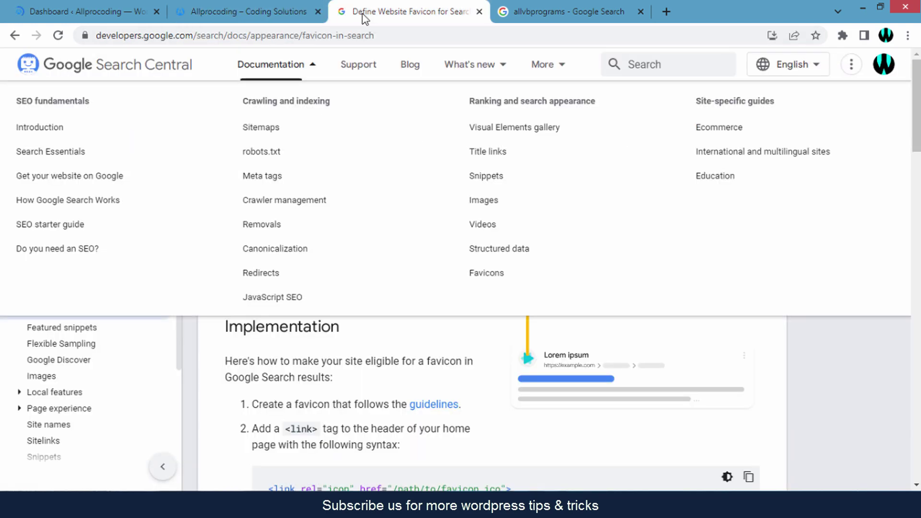
{"action": "left_click", "coordinate": [209, 2]}
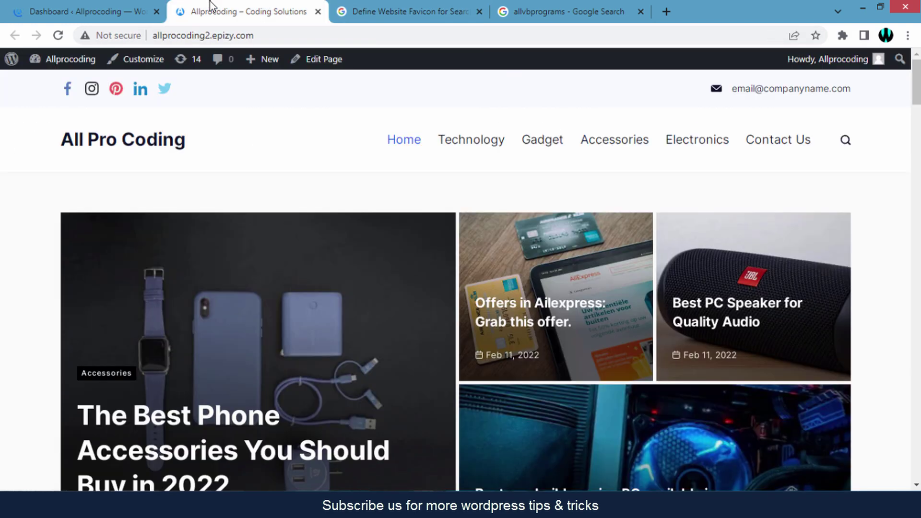
{"action": "left_click", "coordinate": [410, 2]}
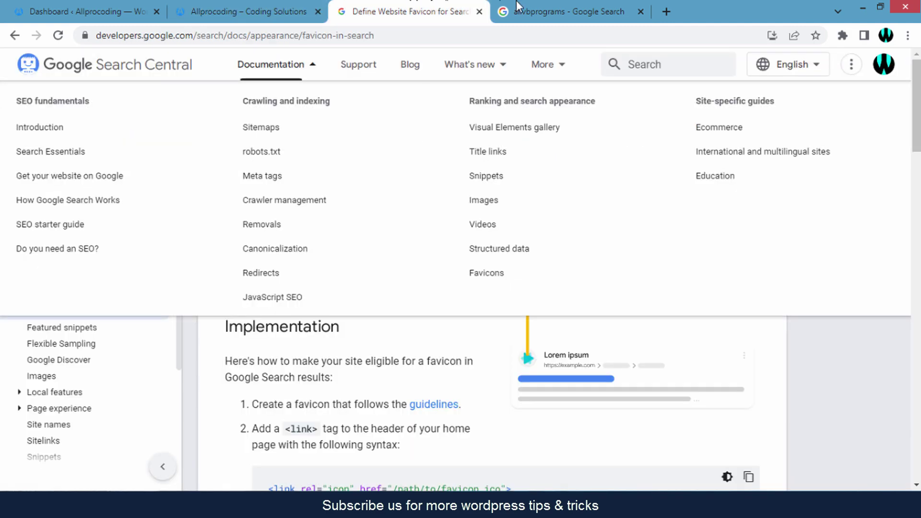
{"action": "left_click", "coordinate": [510, 7]}
{"action": "left_click", "coordinate": [404, 7]}
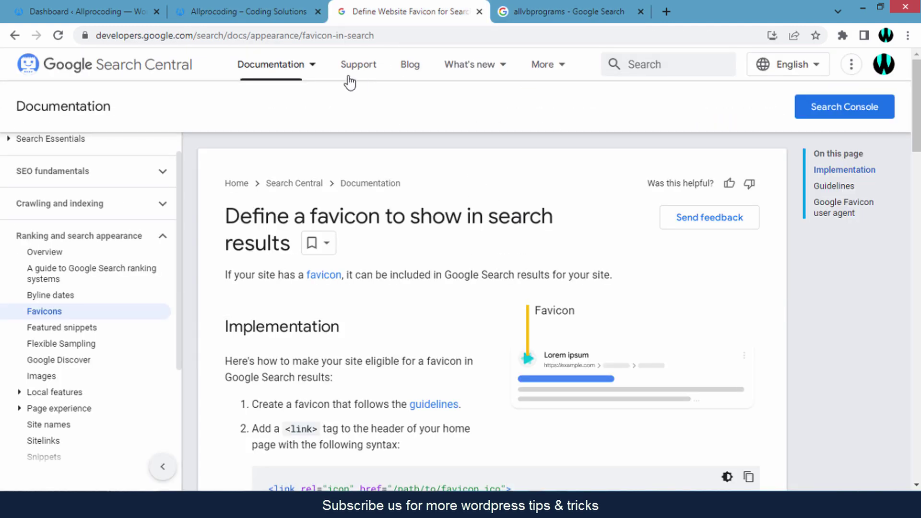
{"action": "left_click", "coordinate": [281, 14]}
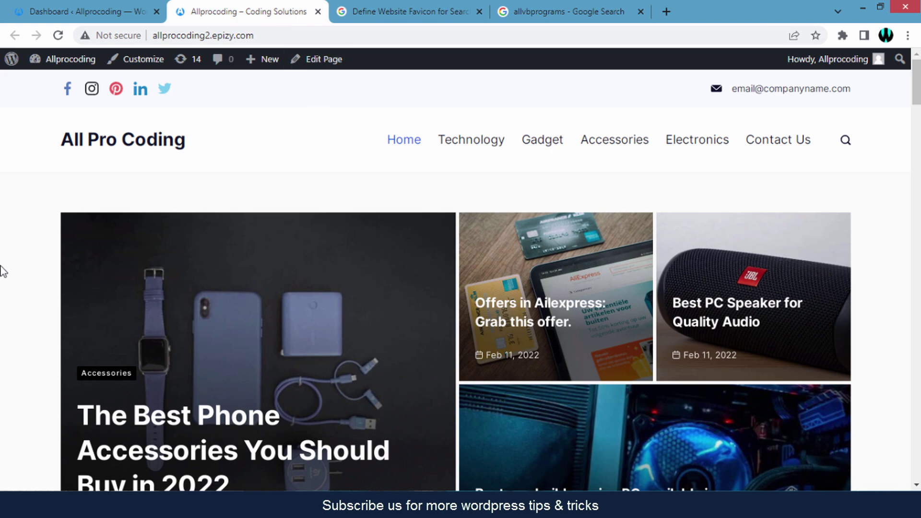